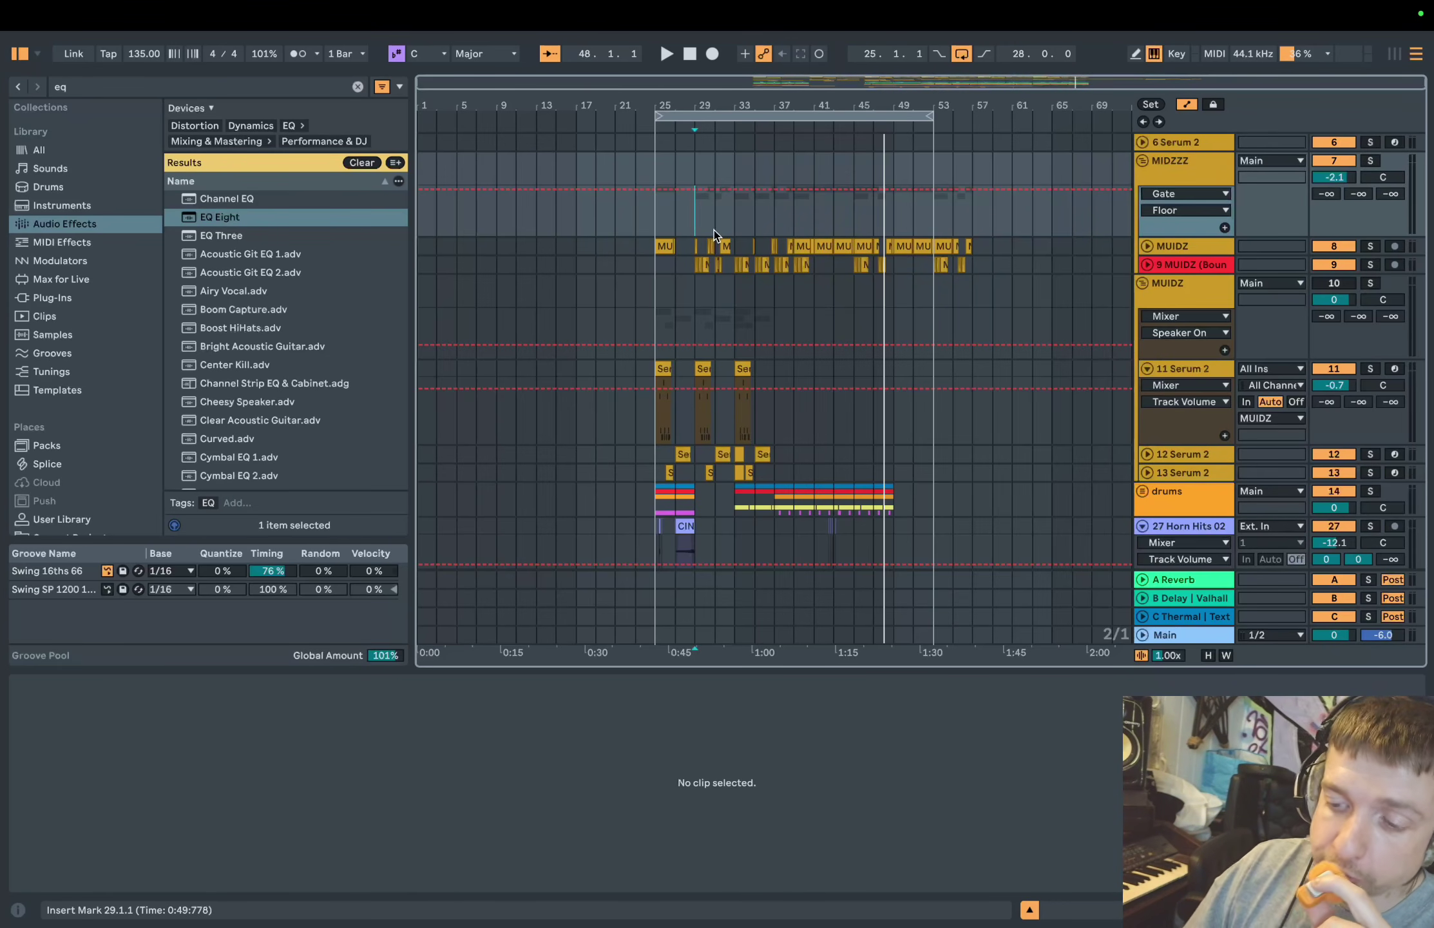
# Solo track 11 Serum 2, play its first clip from bar 25, and show its device chain
pyautogui.scroll(-1, 1057, 341)
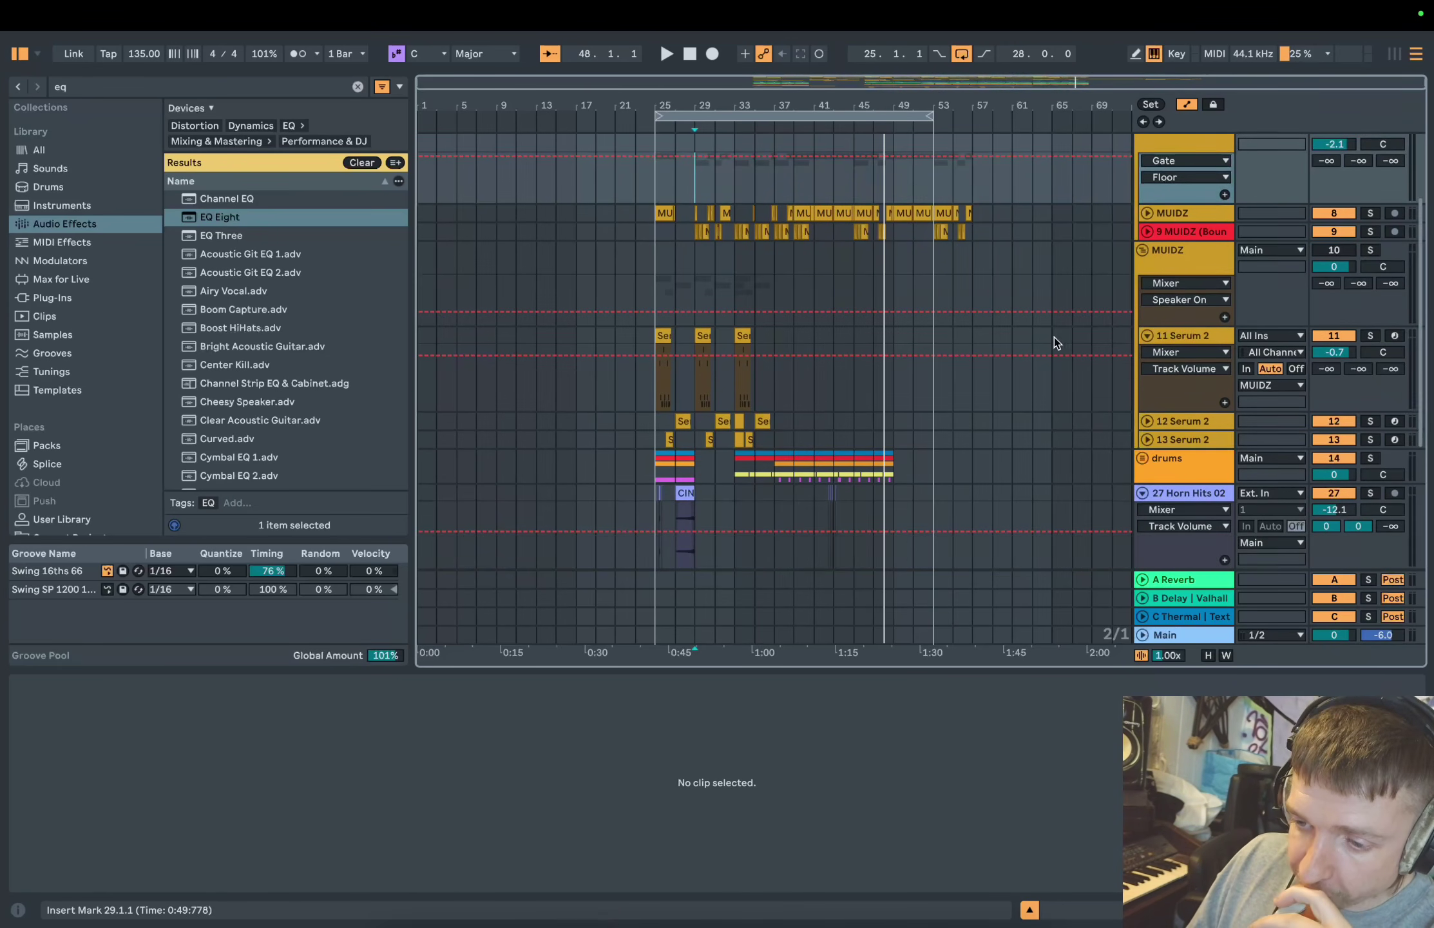
pyautogui.click(664, 373)
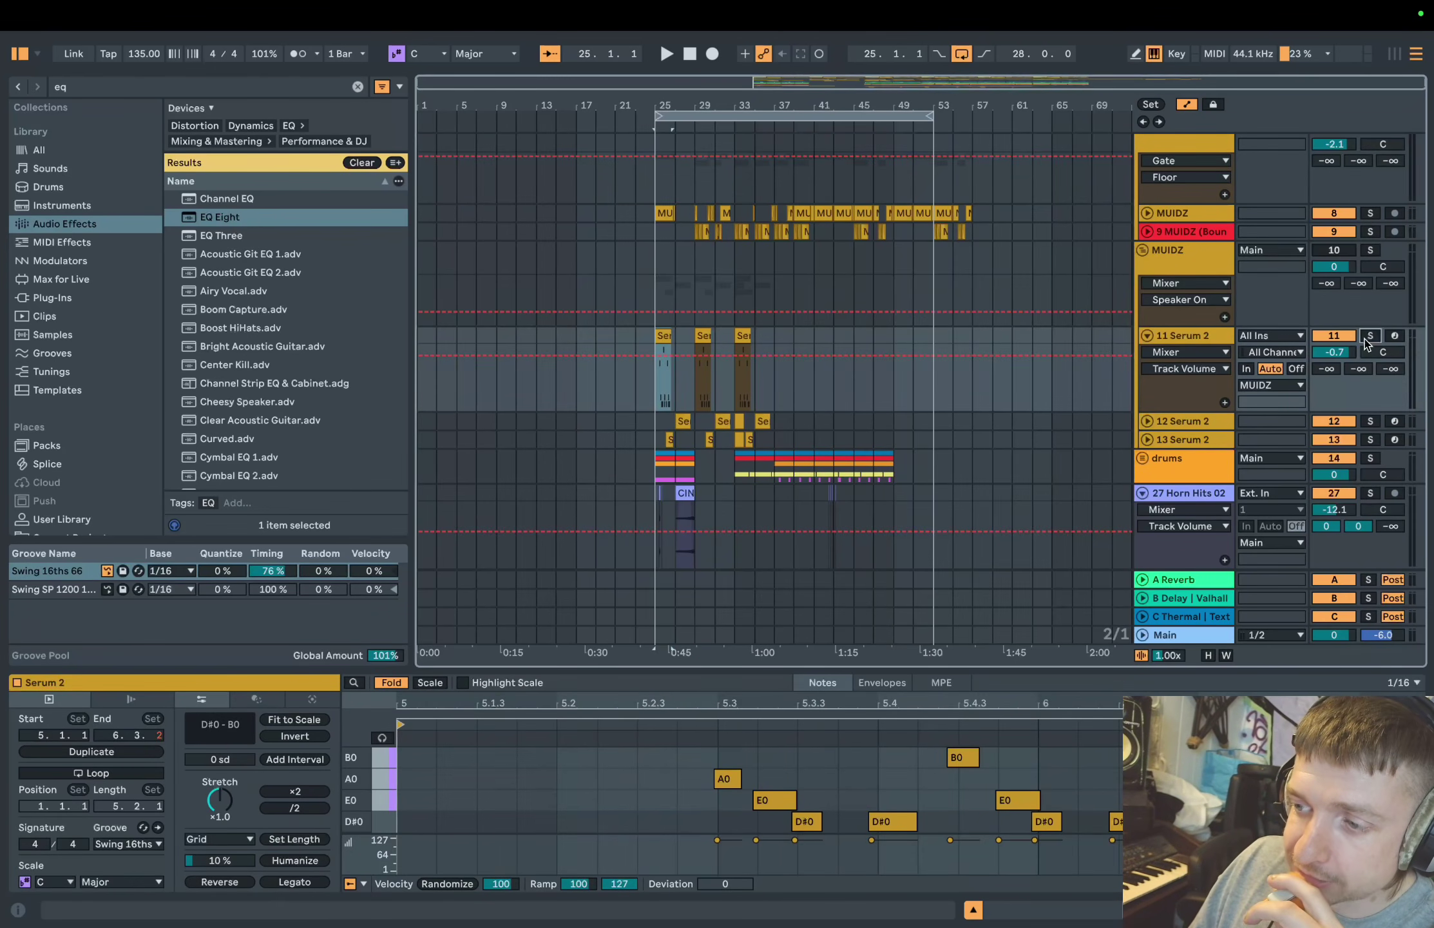
pyautogui.click(1370, 336)
pyautogui.press('space')
pyautogui.click(1207, 335)
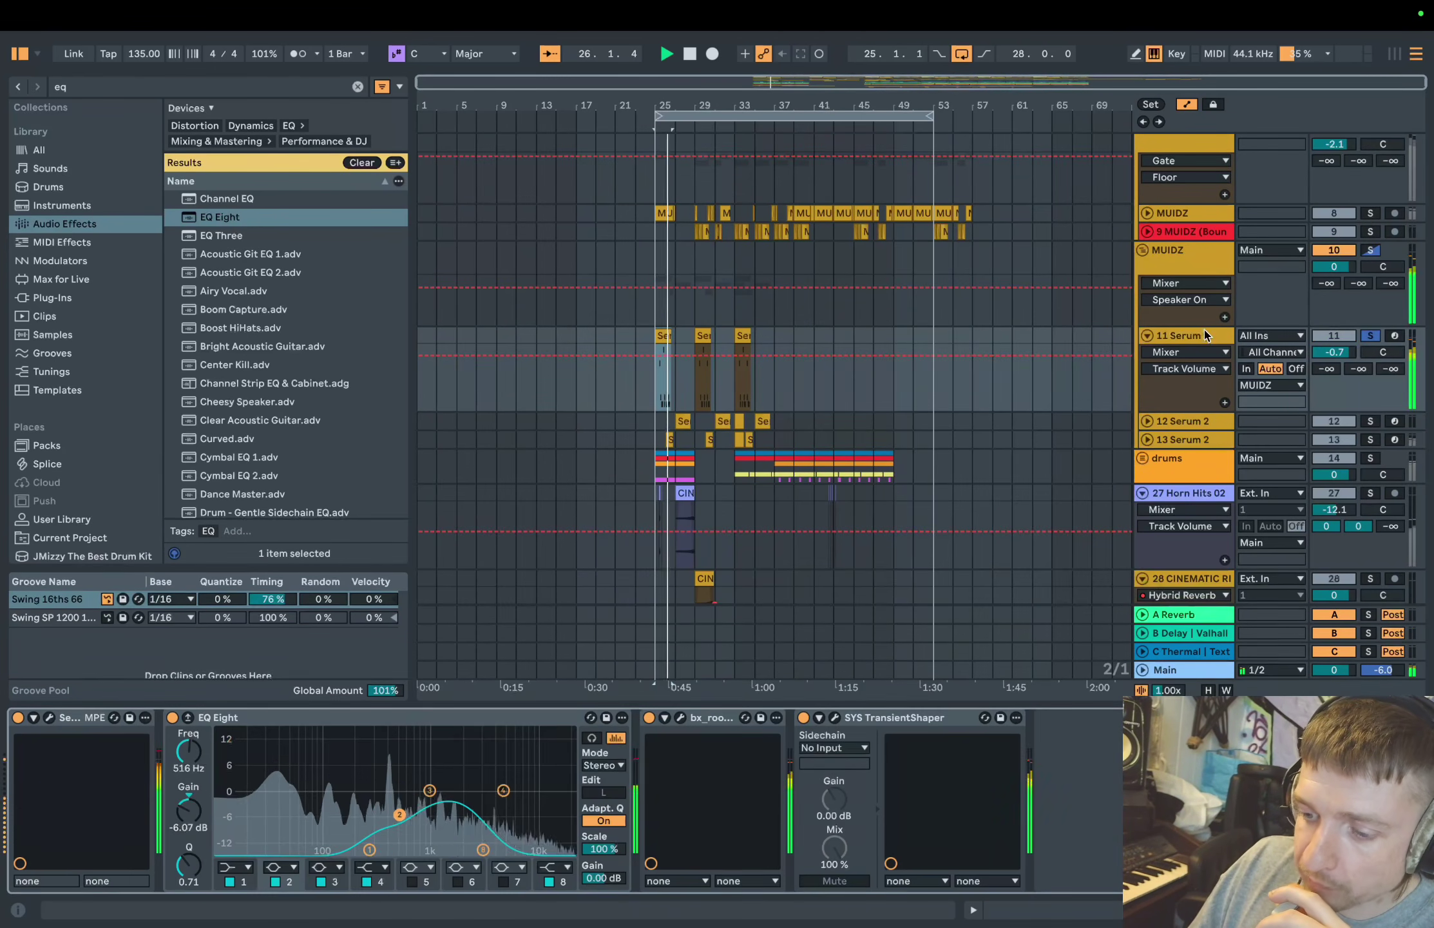
# Compare playback with the Serum 2 track's audio effect rack off and on, leaving the rack switched off
pyautogui.click(173, 717)
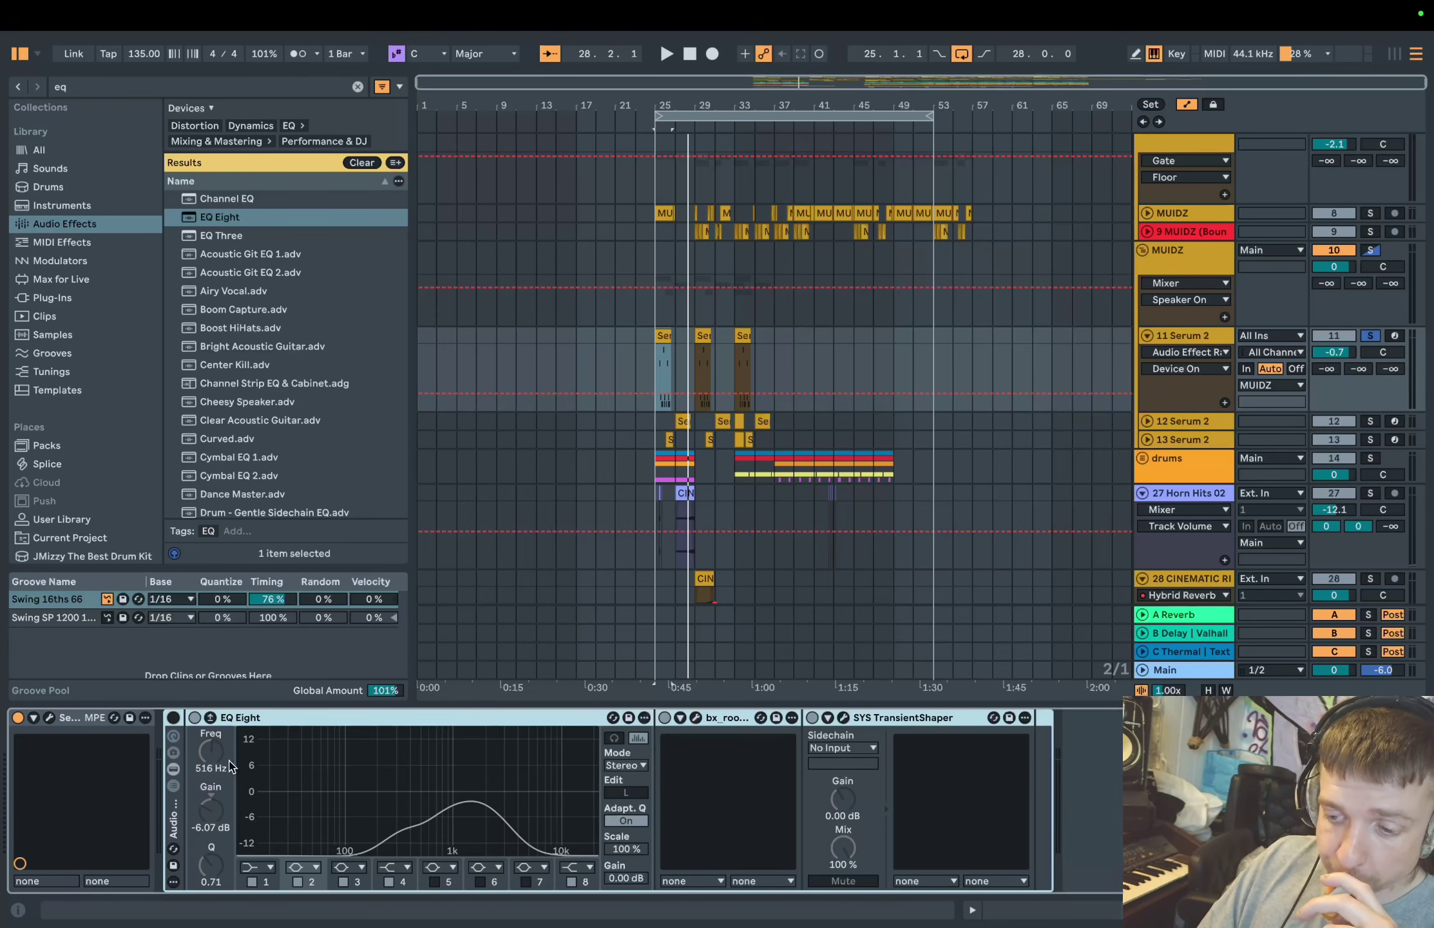
pyautogui.press('space')
pyautogui.press('space')
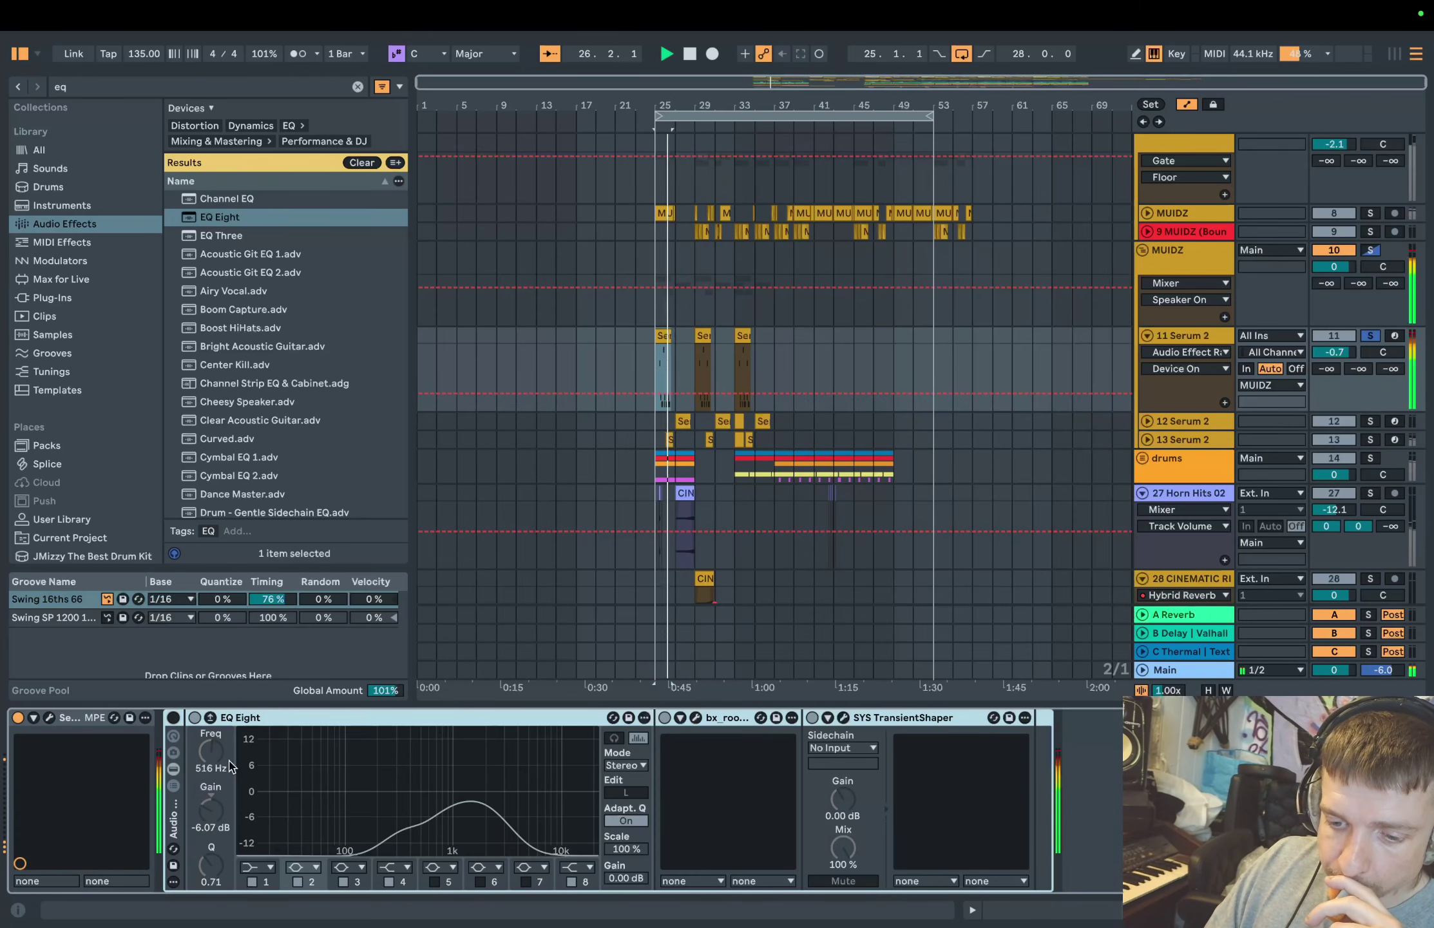
pyautogui.click(172, 717)
pyautogui.press('space')
pyautogui.press('space')
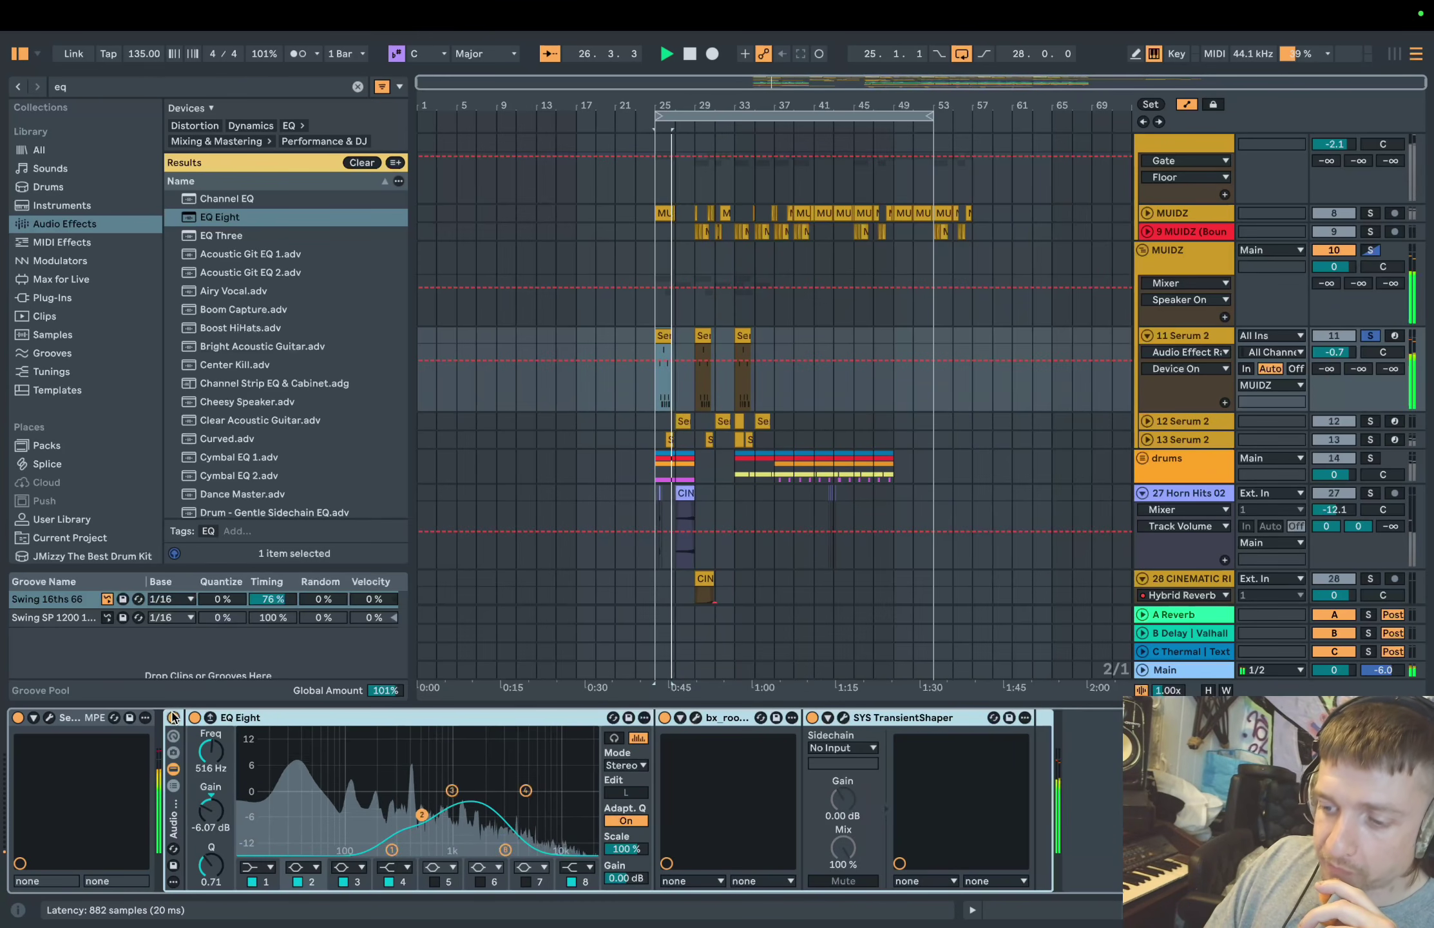
pyautogui.click(173, 717)
pyautogui.press('space')
pyautogui.press('space')
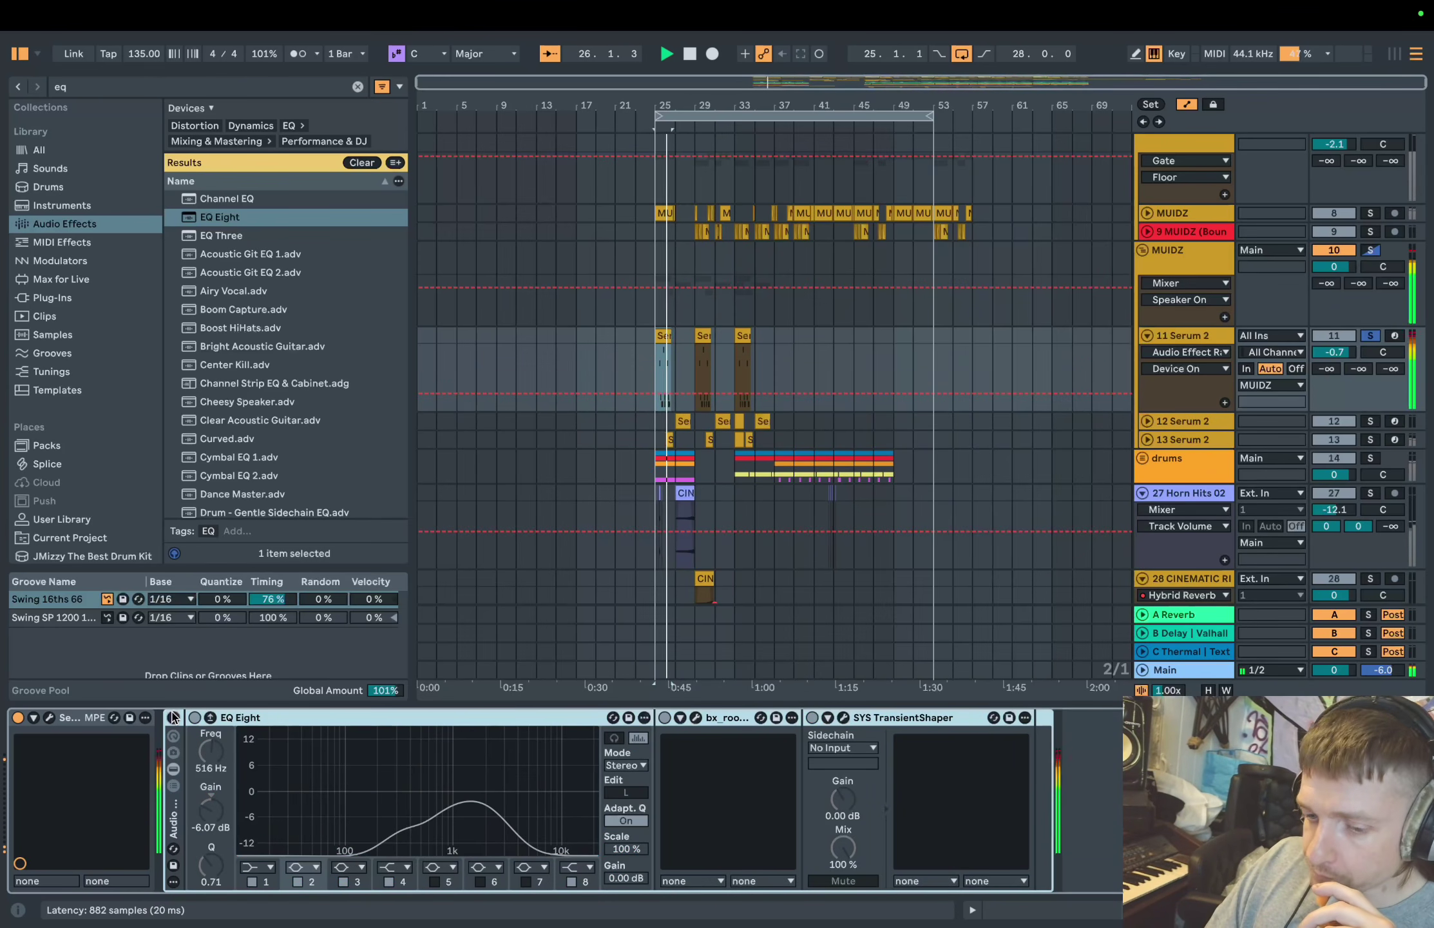
# Add an Equalizer to the synth's effects, with the low band at 622 Hz and -20.7 dB and the high band at 5398 Hz and -24.0 dB
pyautogui.click(50, 718)
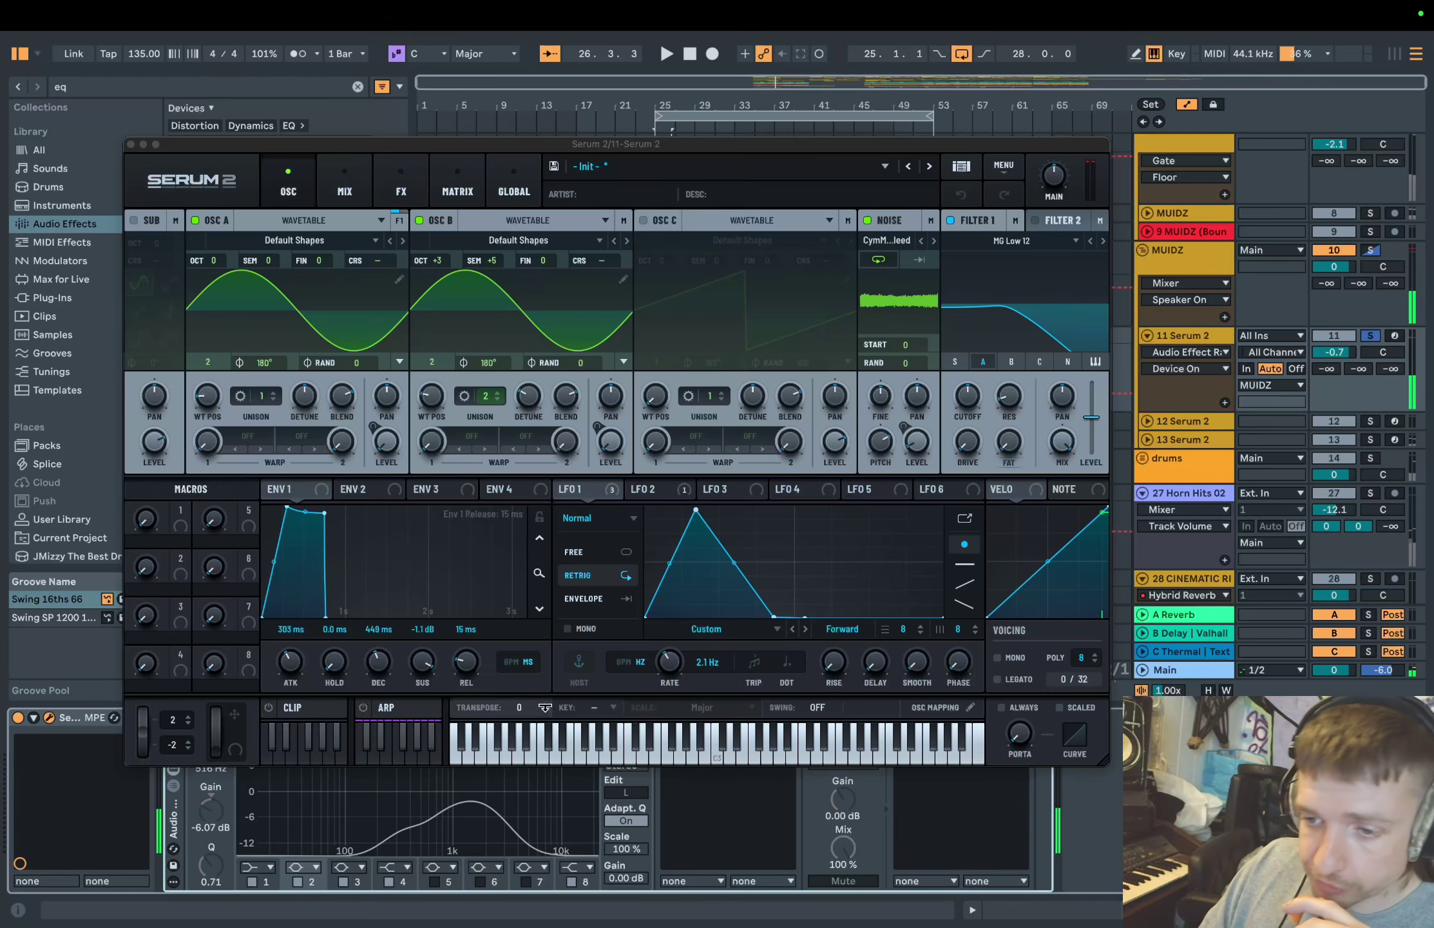
pyautogui.click(401, 192)
pyautogui.click(261, 381)
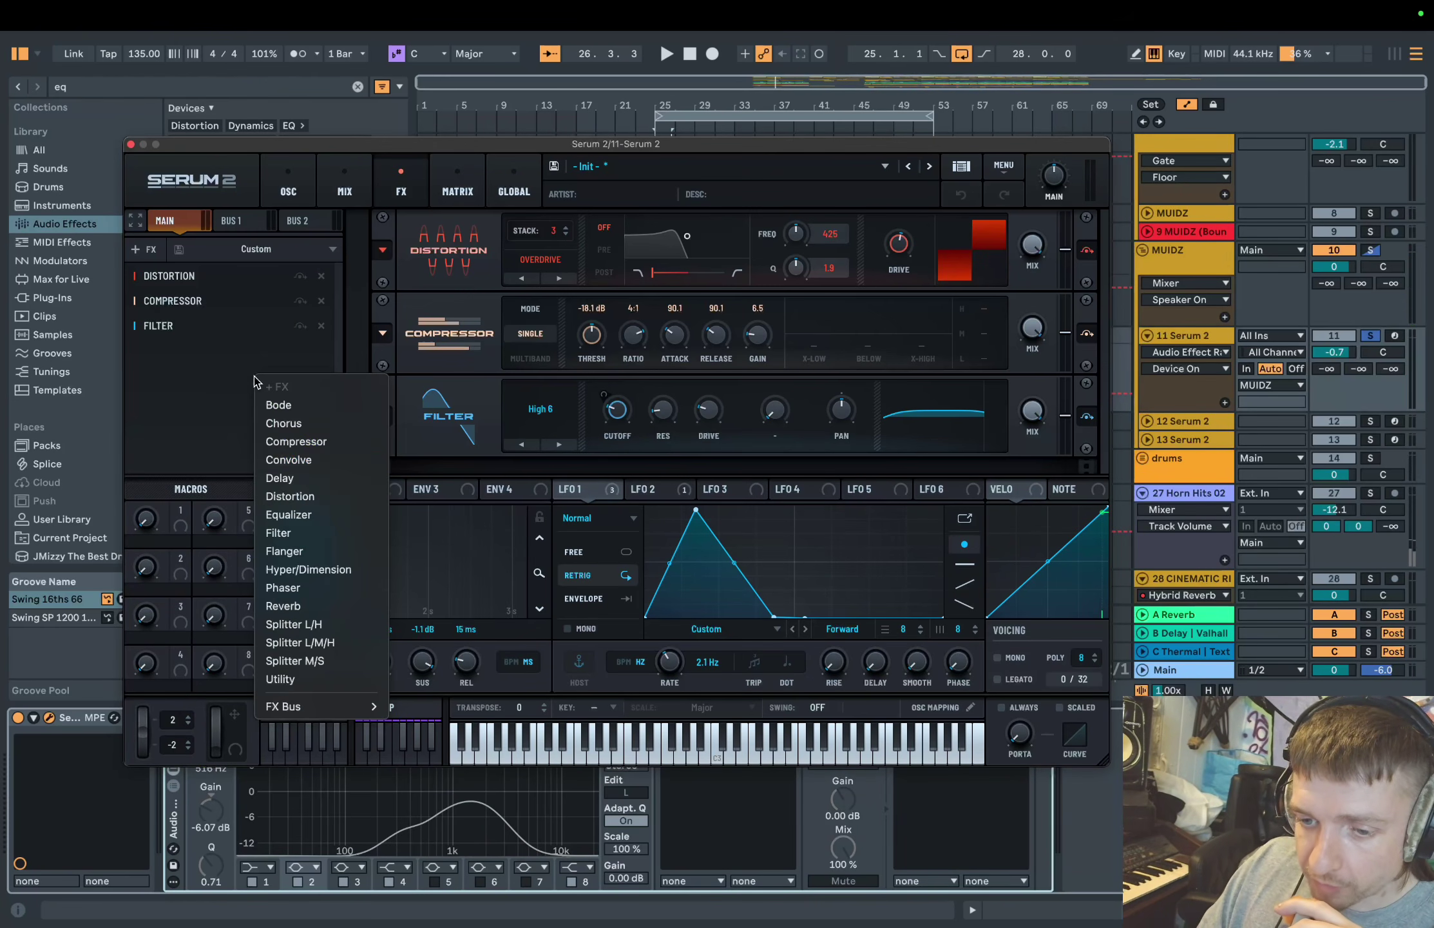
pyautogui.click(306, 514)
pyautogui.moveTo(631, 445); pyautogui.dragTo(631, 503)
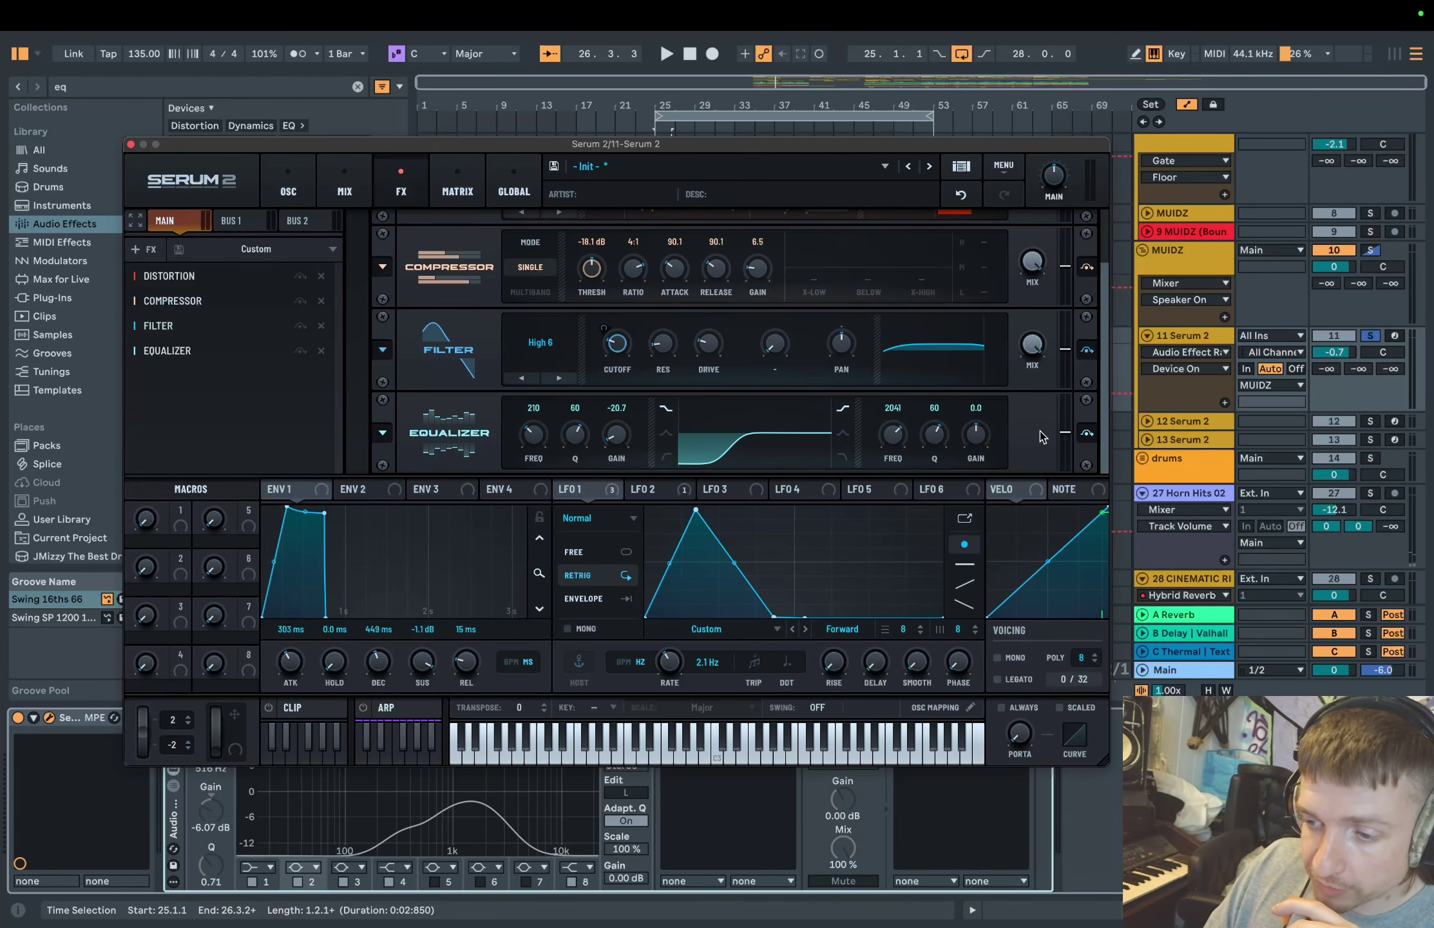
pyautogui.moveTo(976, 434); pyautogui.dragTo(976, 502)
pyautogui.press('space')
pyautogui.moveTo(798, 451); pyautogui.dragTo(701, 430)
# Add a Convolve effect with the factory Medium impulse DP4 Plate Verb 1 and set the Equalizer's low frequency to 358 Hz
pyautogui.rightClick(207, 404)
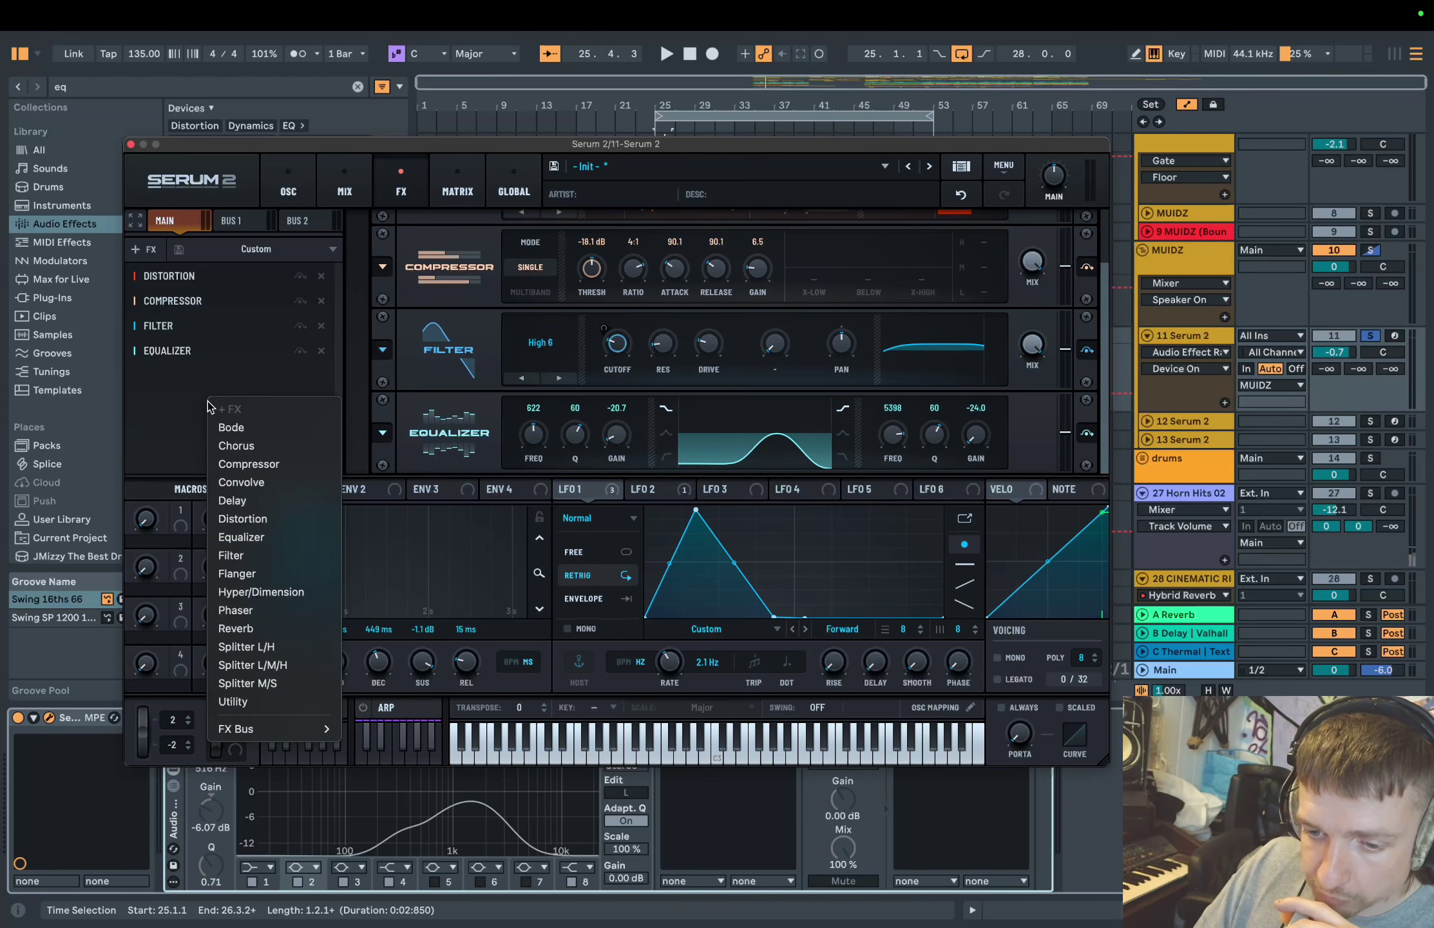
pyautogui.click(273, 483)
pyautogui.click(567, 444)
pyautogui.moveTo(676, 536)
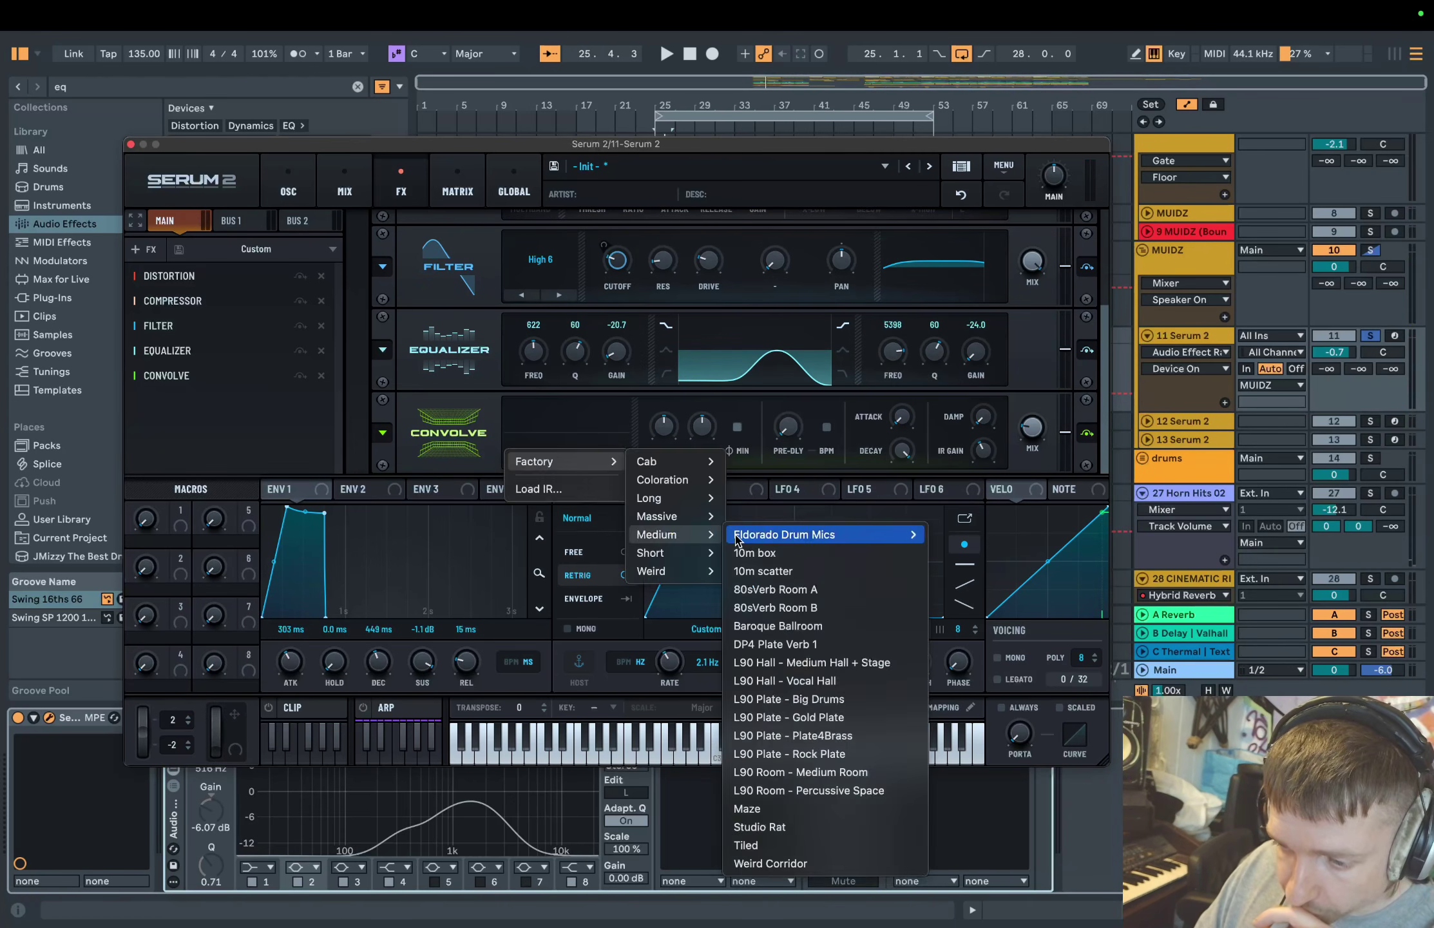
pyautogui.click(818, 647)
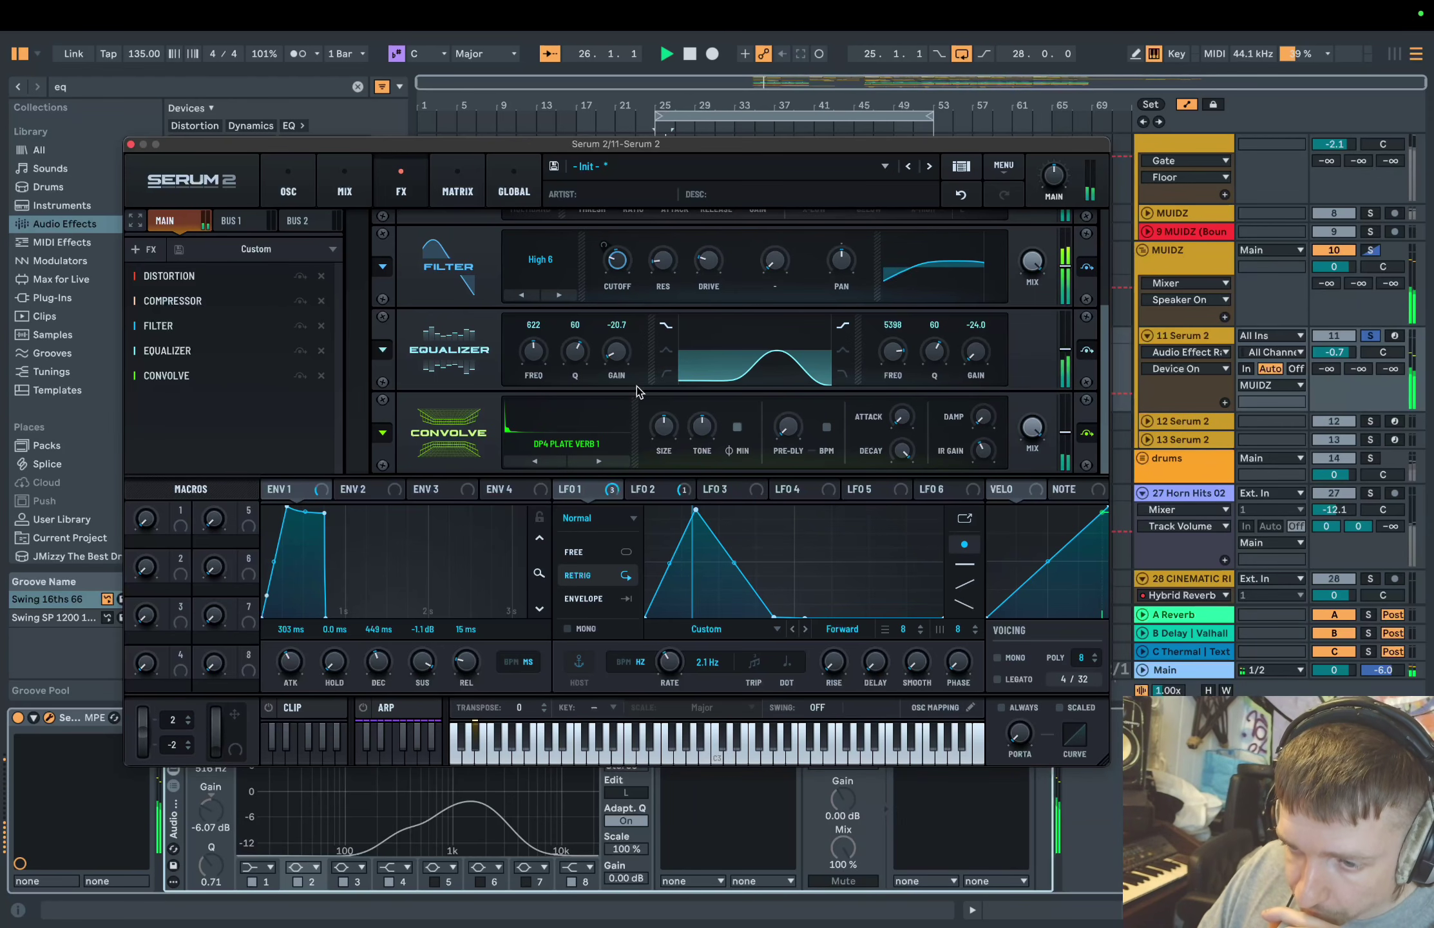
pyautogui.moveTo(534, 351)
pyautogui.mouseDown()
pyautogui.moveTo(535, 387)
pyautogui.moveTo(540, 356)
pyautogui.mouseUp()
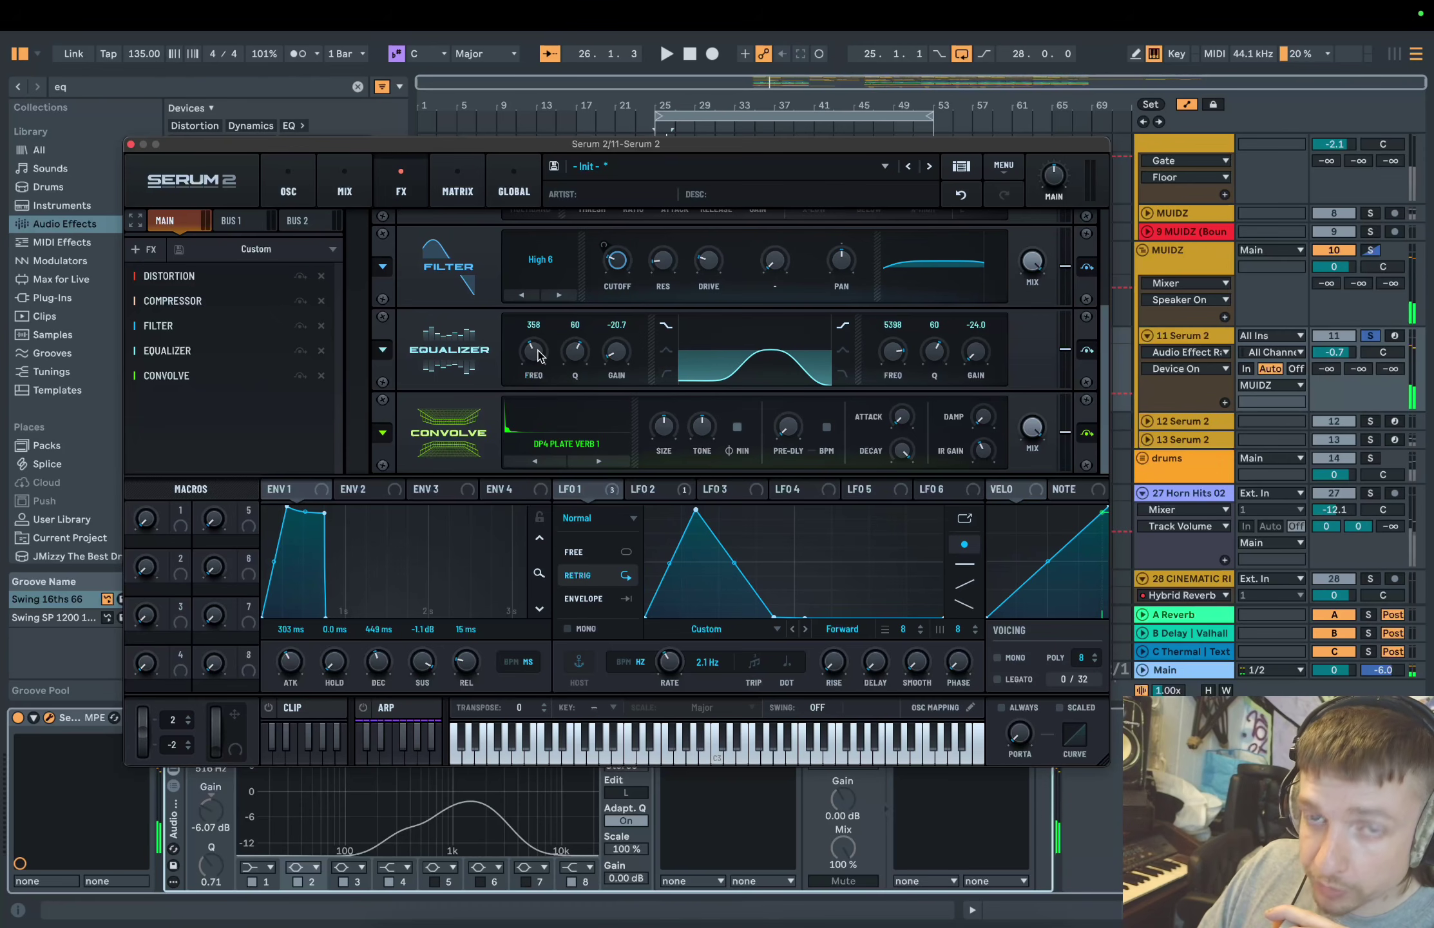
# Add a second Distortion after Convolve, set its drive to 50%, and modulate the drive with LFO 1 while listening
pyautogui.click(319, 443)
pyautogui.click(297, 551)
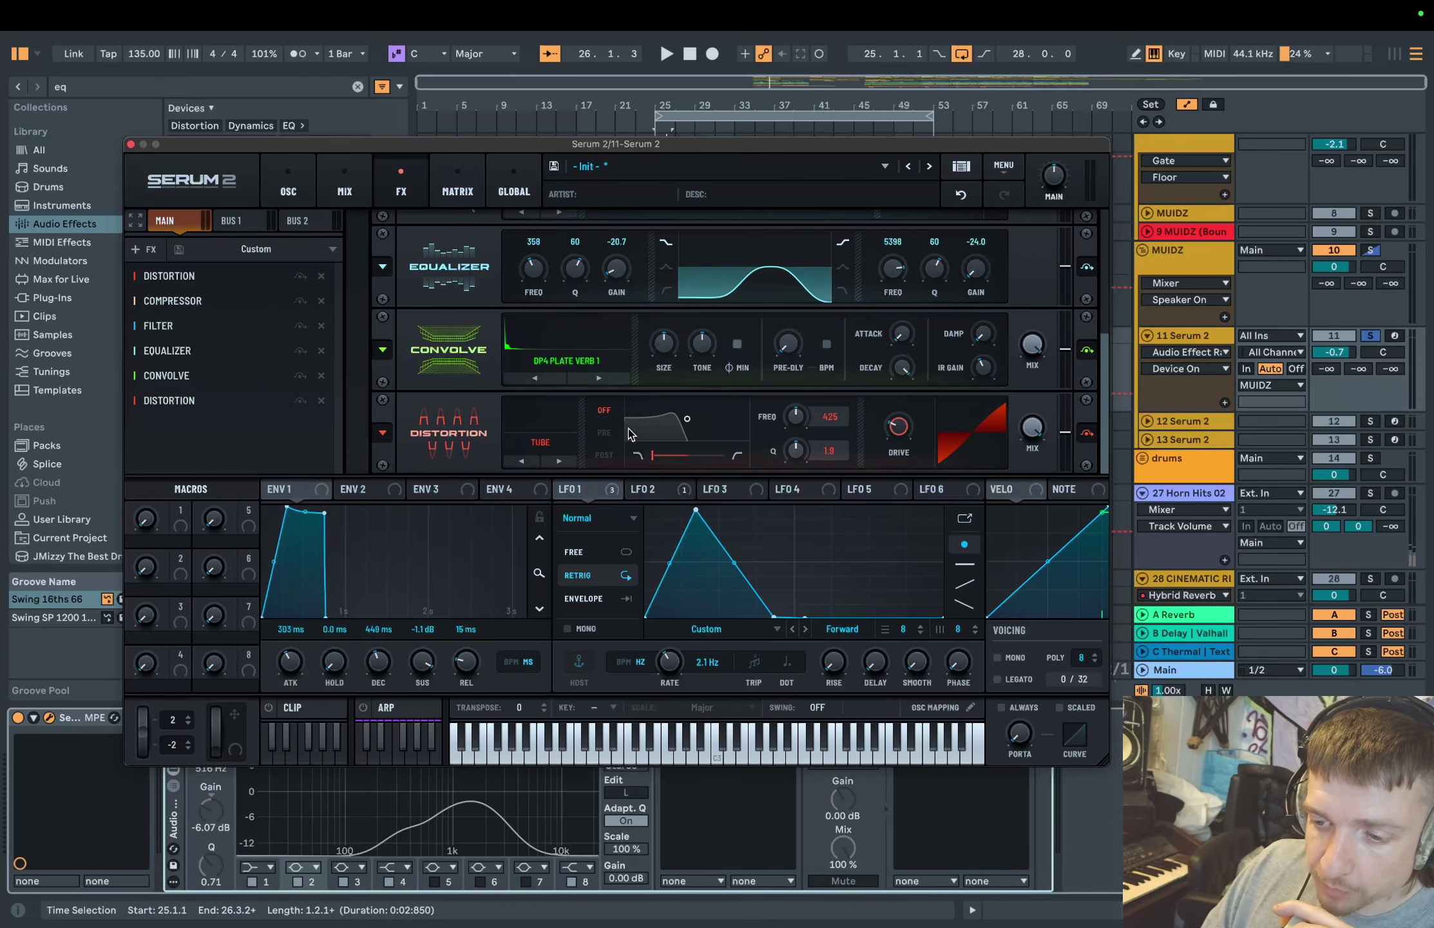
pyautogui.moveTo(898, 427); pyautogui.dragTo(899, 351)
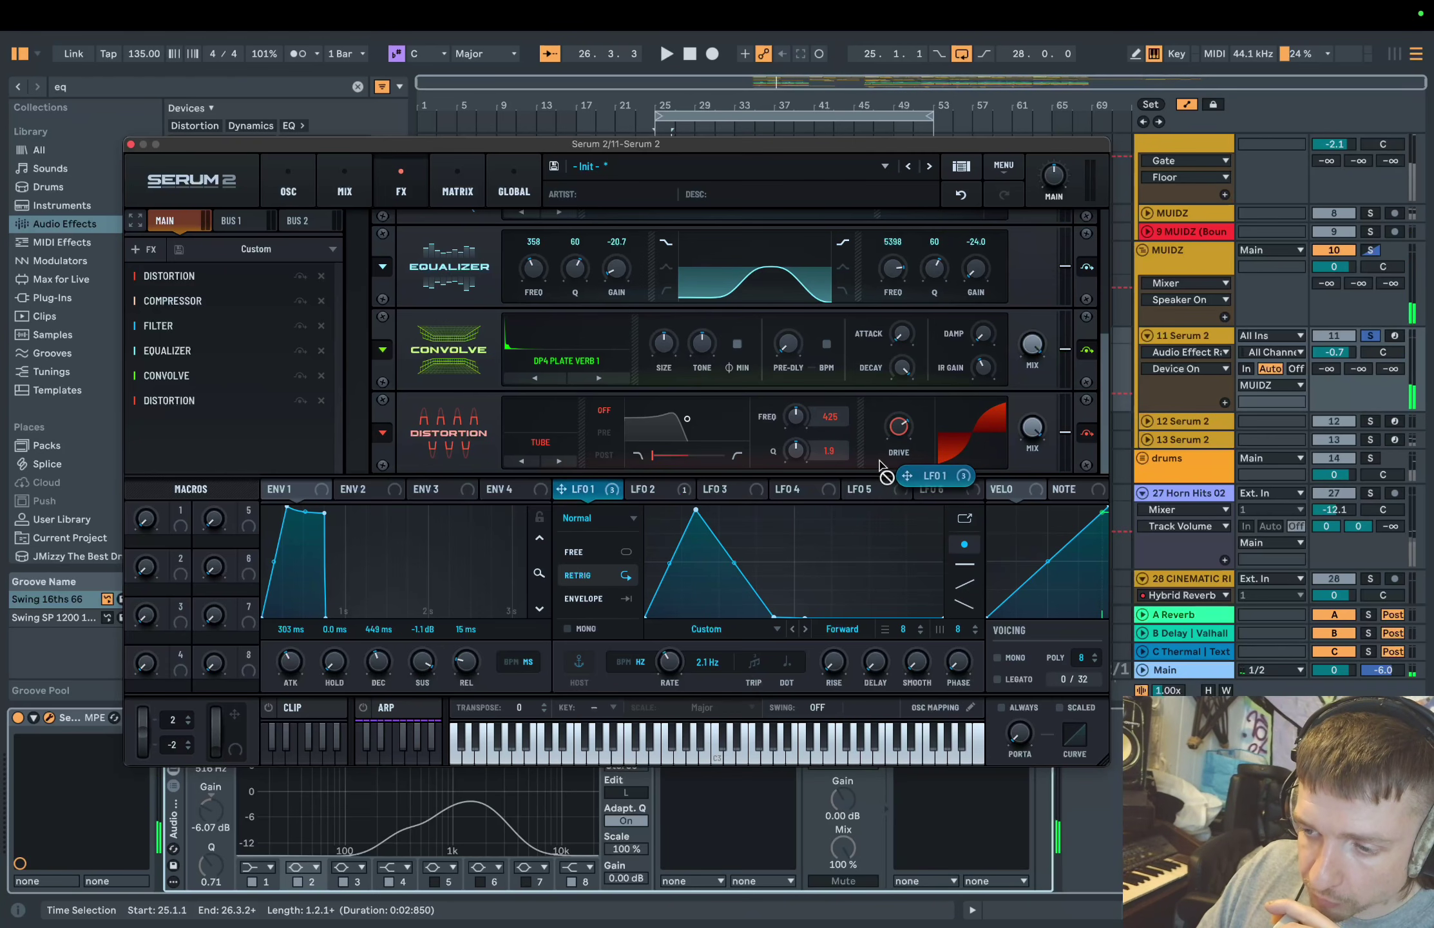
pyautogui.moveTo(625, 493); pyautogui.dragTo(899, 428)
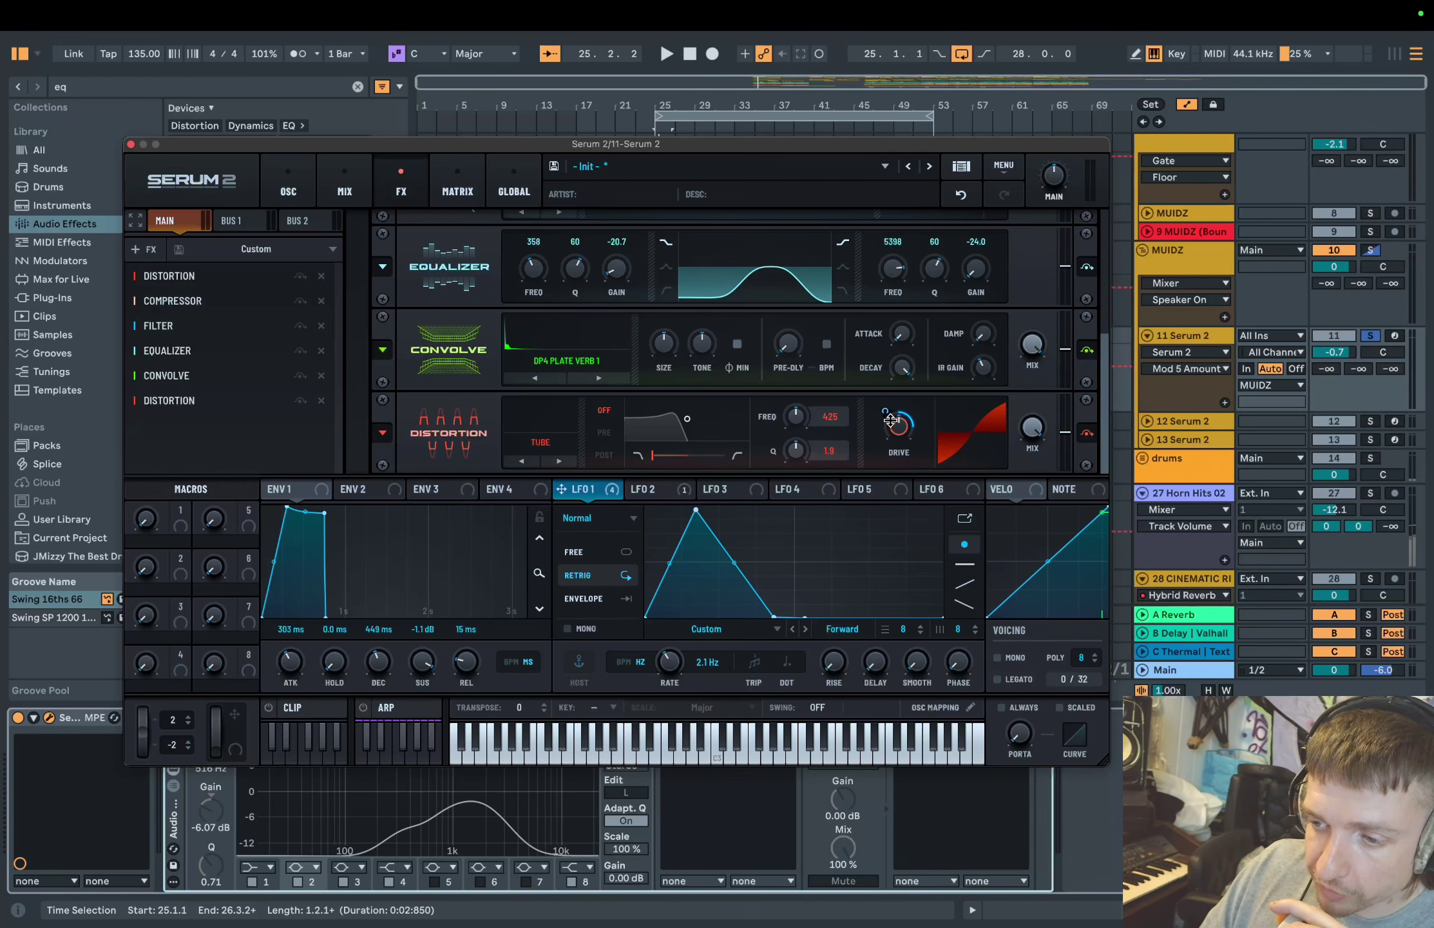
pyautogui.press('space')
pyautogui.moveTo(899, 437)
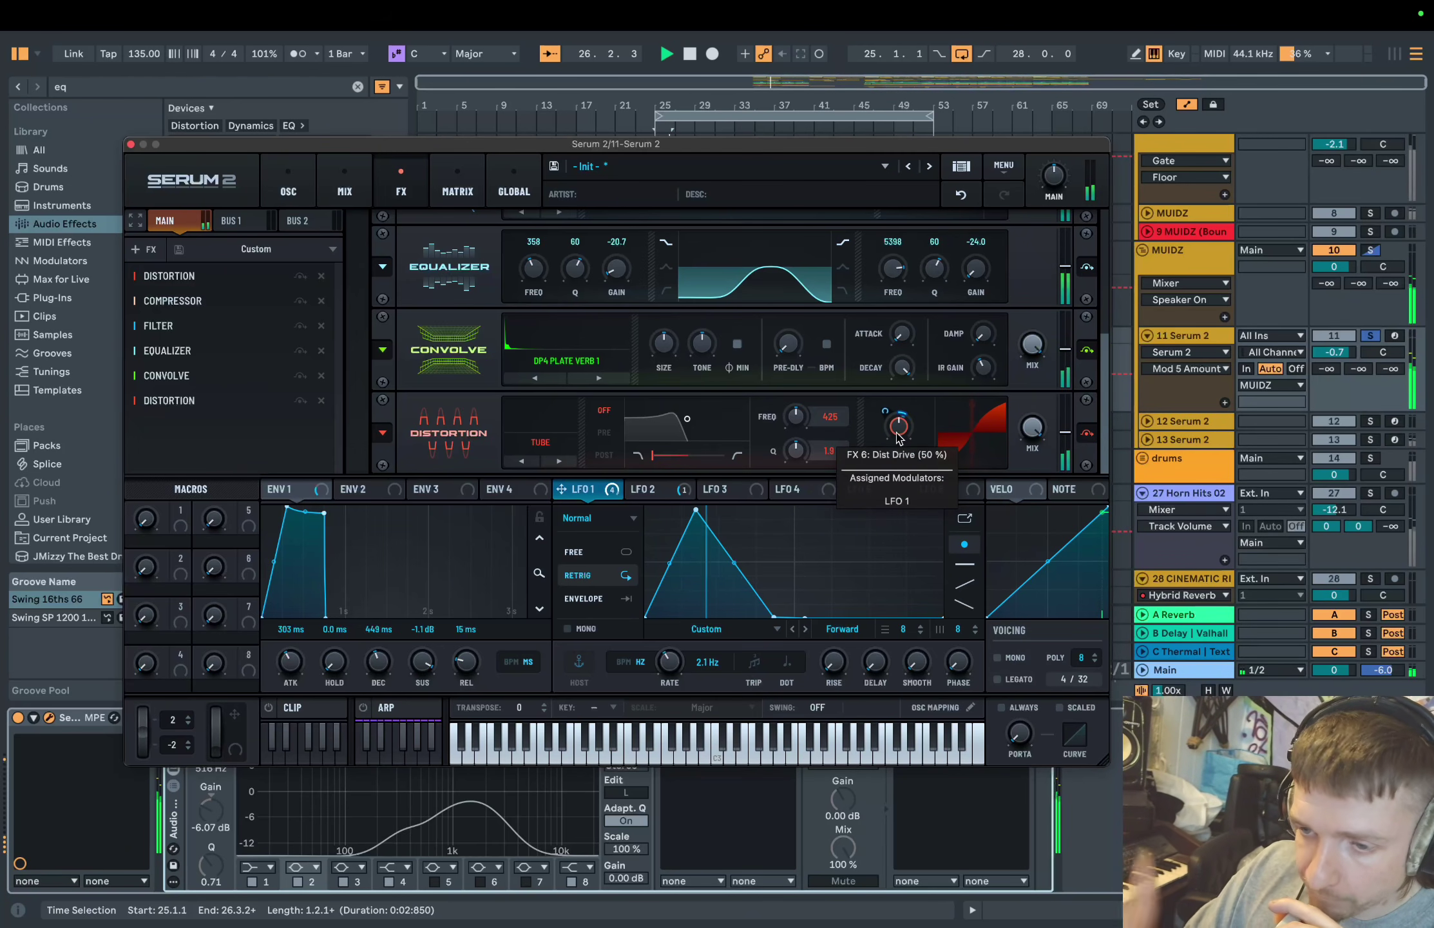
pyautogui.press('space')
# Save the synth patch as the user preset "haunt fog" and close the plugin window
pyautogui.click(555, 167)
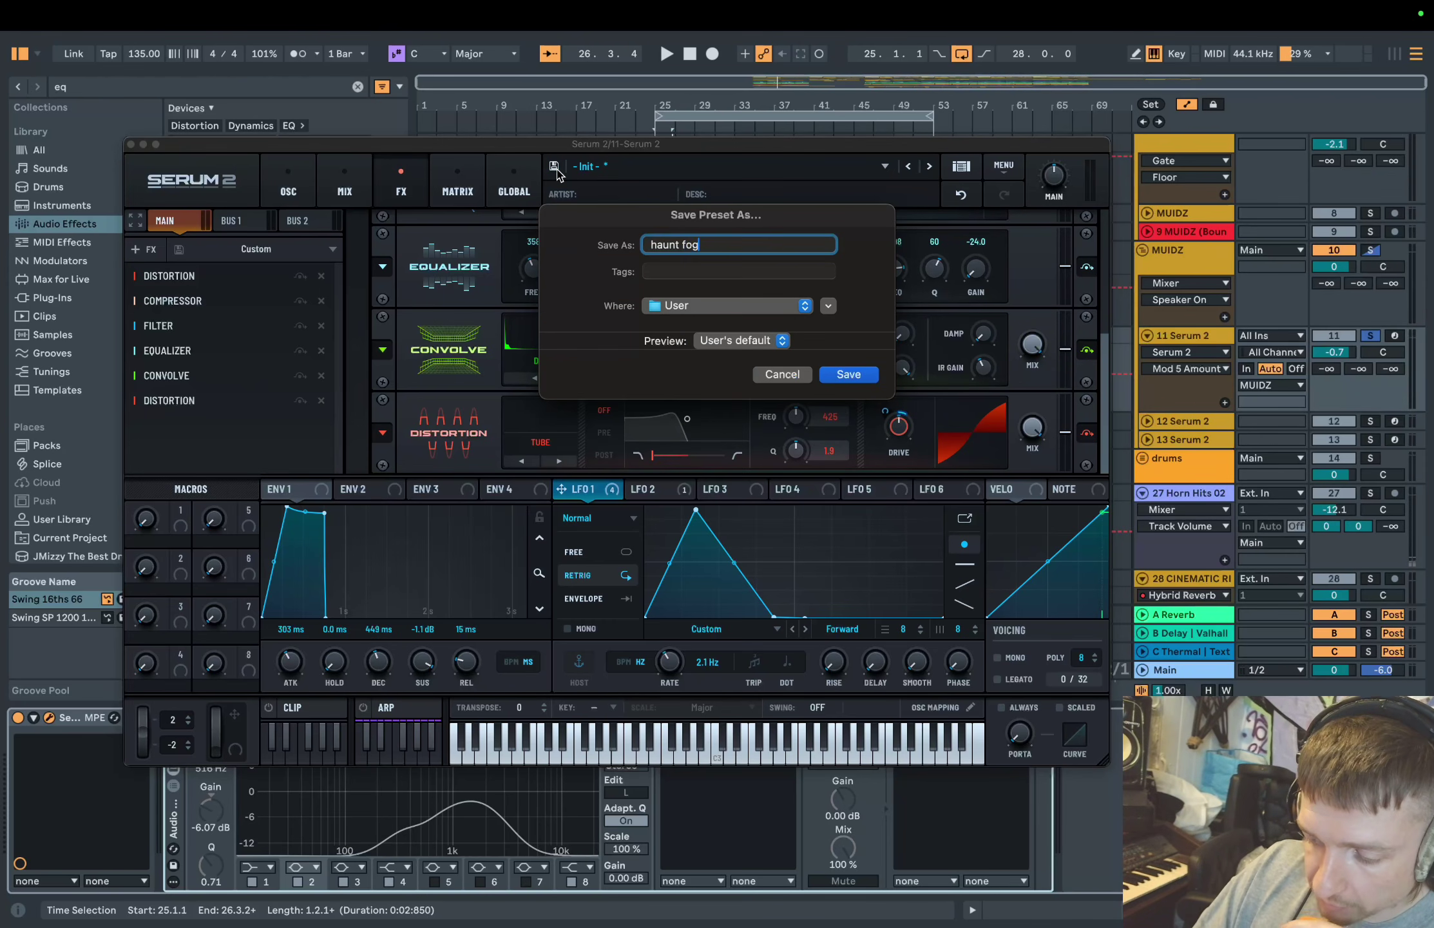
pyautogui.press('Return')
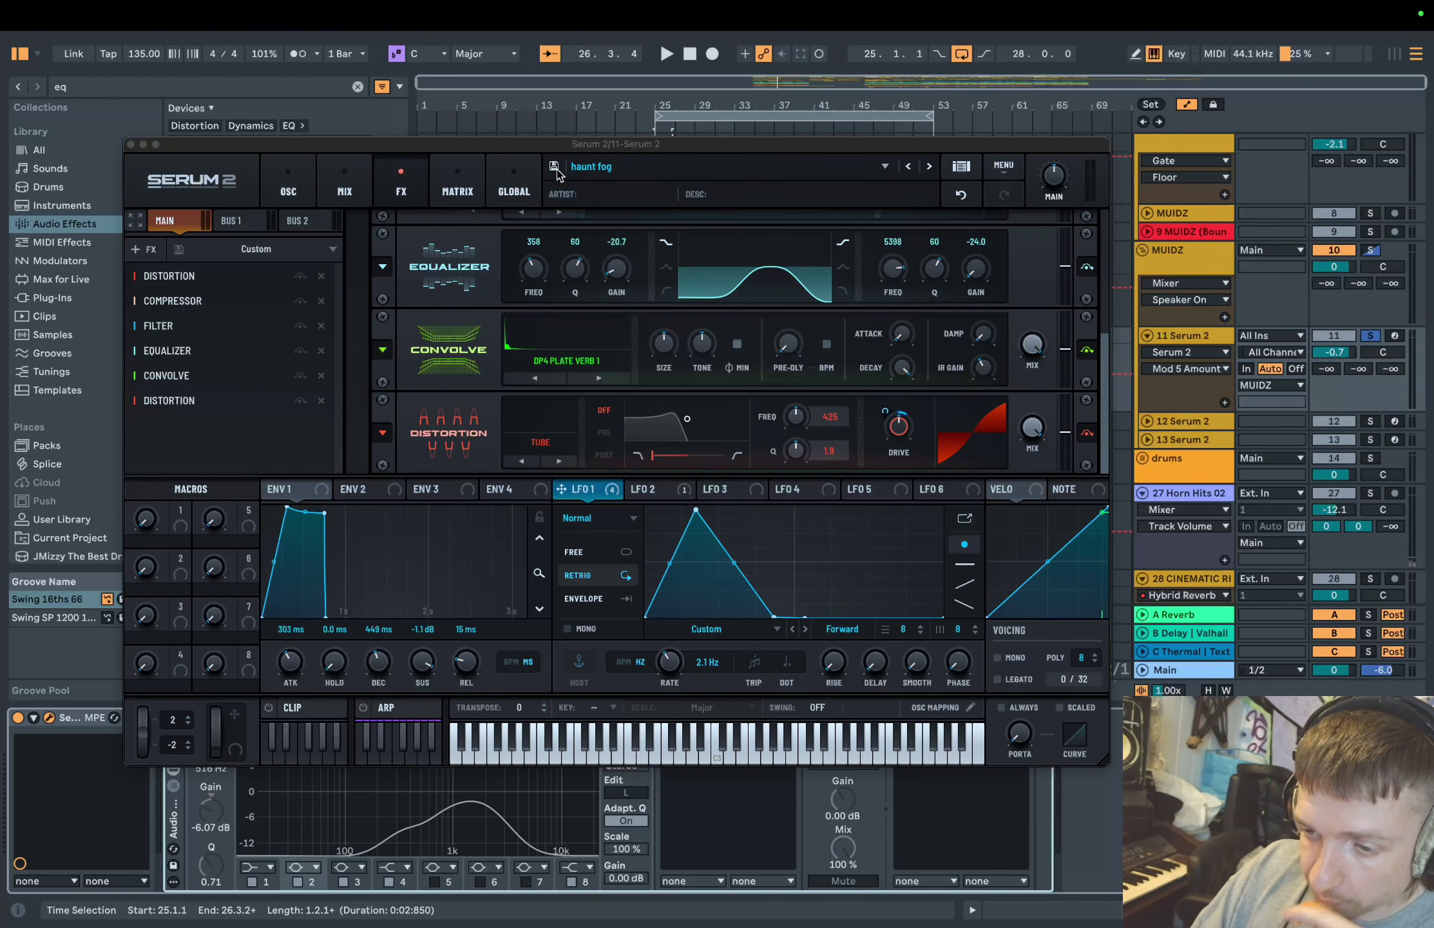
pyautogui.click(129, 144)
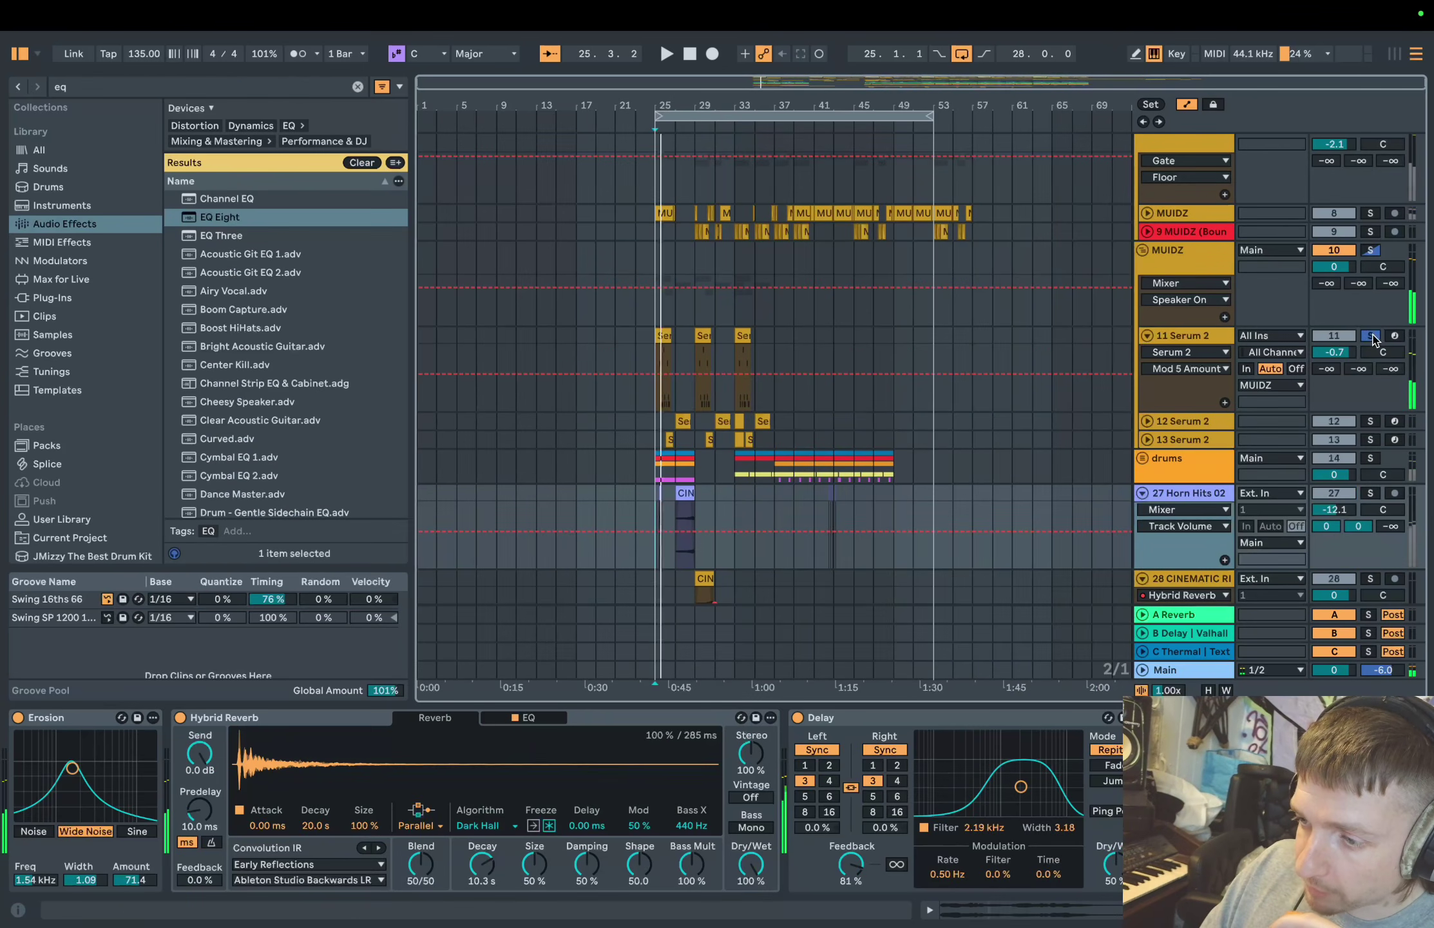
# Switch the solo on track 11 Serum 2 off and on again, with the track selected, and play it
pyautogui.click(1372, 335)
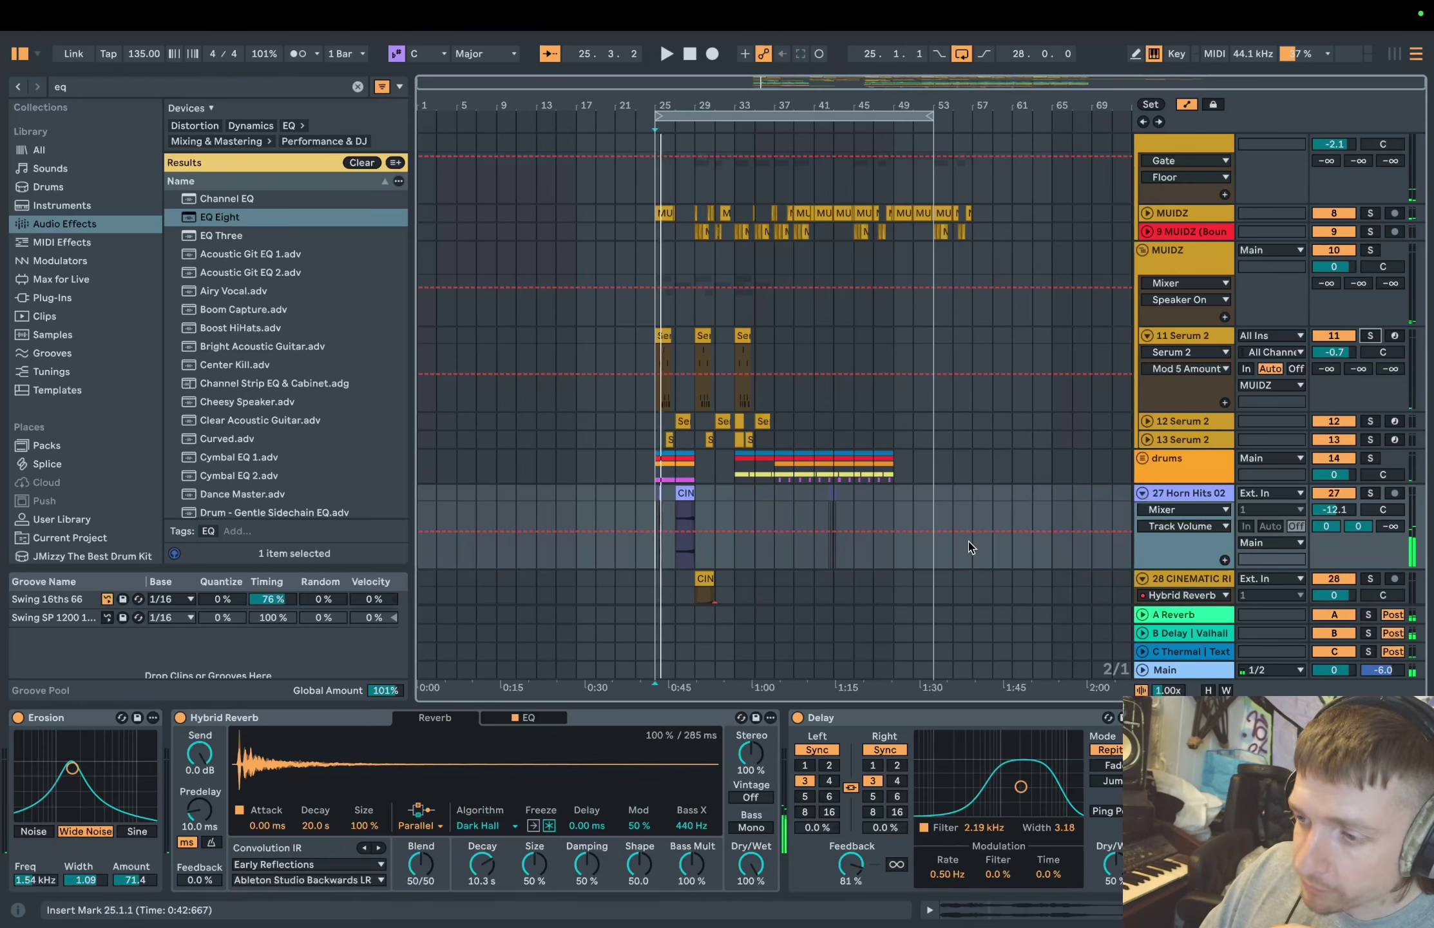
pyautogui.click(1200, 339)
pyautogui.click(1370, 335)
pyautogui.press('space')
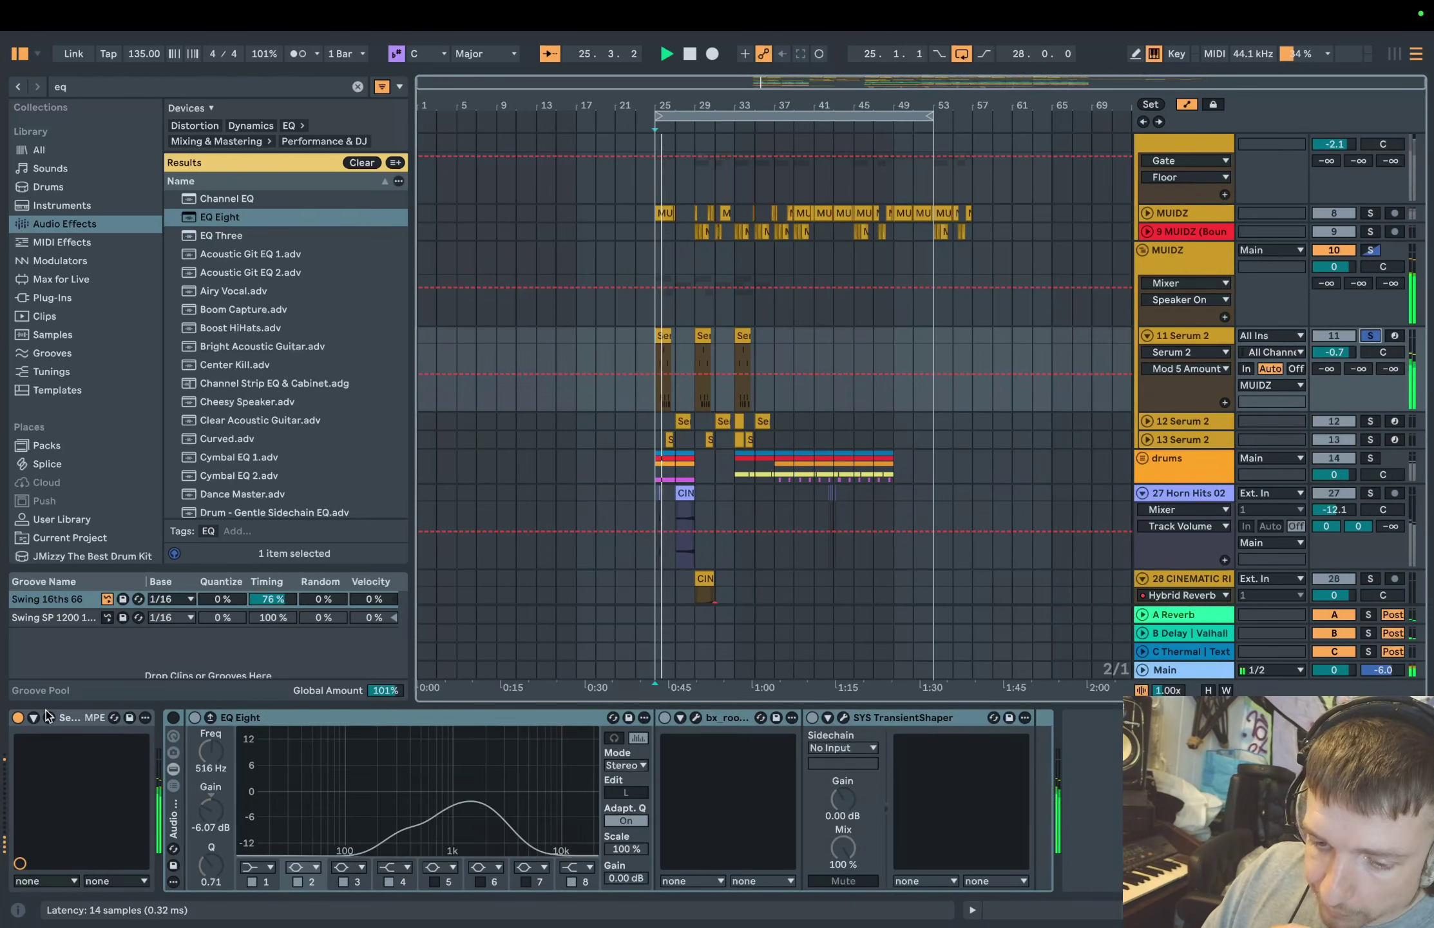
# In the reopened synth, shorten ENV 1's attack to 209 ms and move LFO 1's peak and end point slightly earlier
pyautogui.click(49, 717)
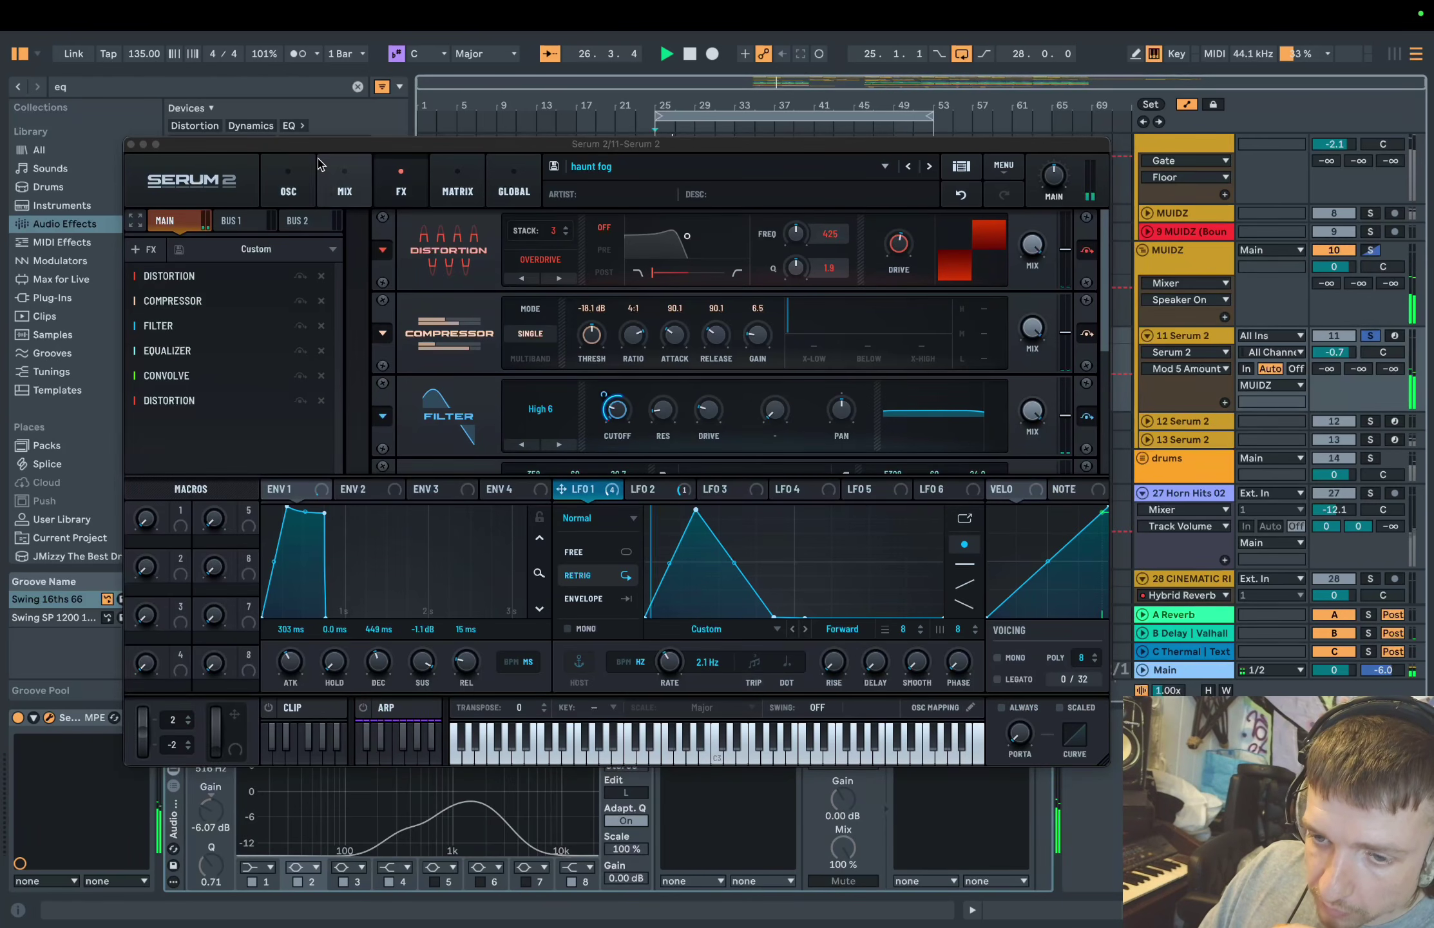
pyautogui.click(302, 182)
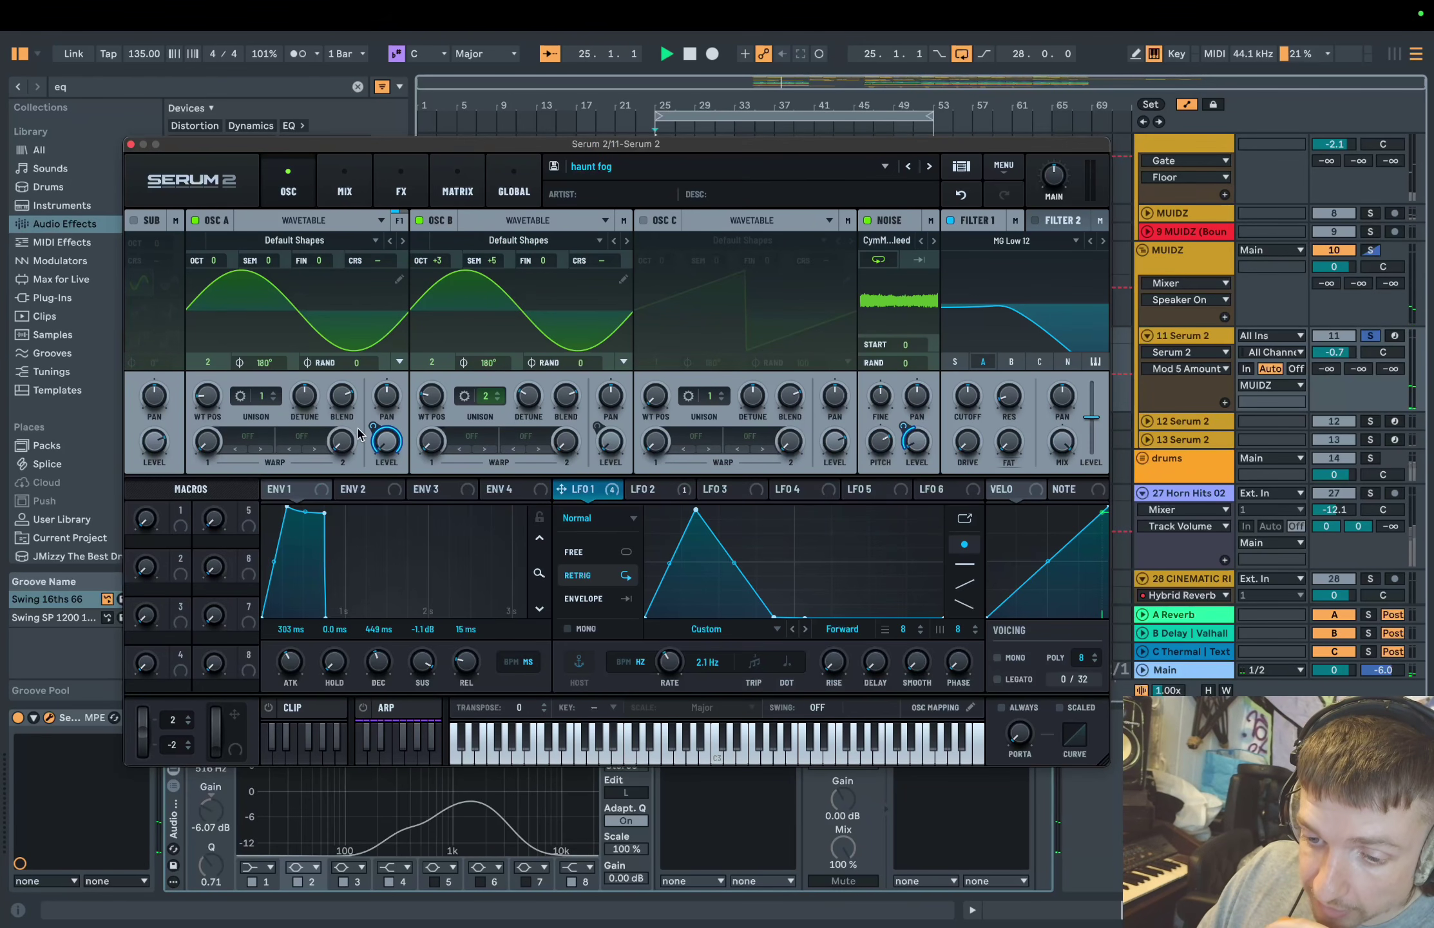
pyautogui.moveTo(324, 513); pyautogui.dragTo(291, 499)
pyautogui.press('space')
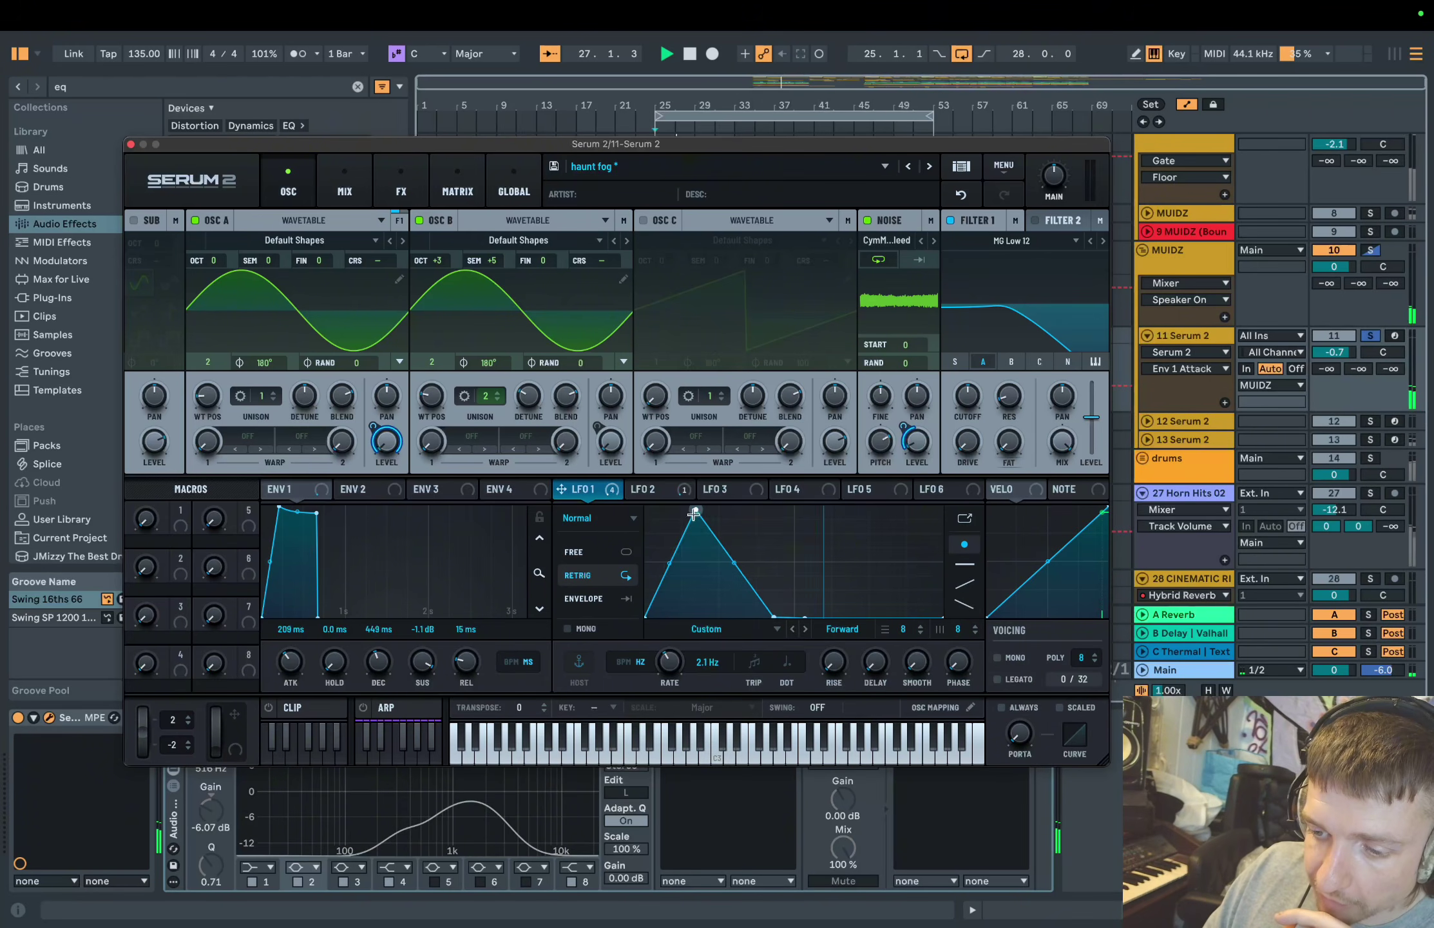
pyautogui.moveTo(693, 514); pyautogui.dragTo(683, 507)
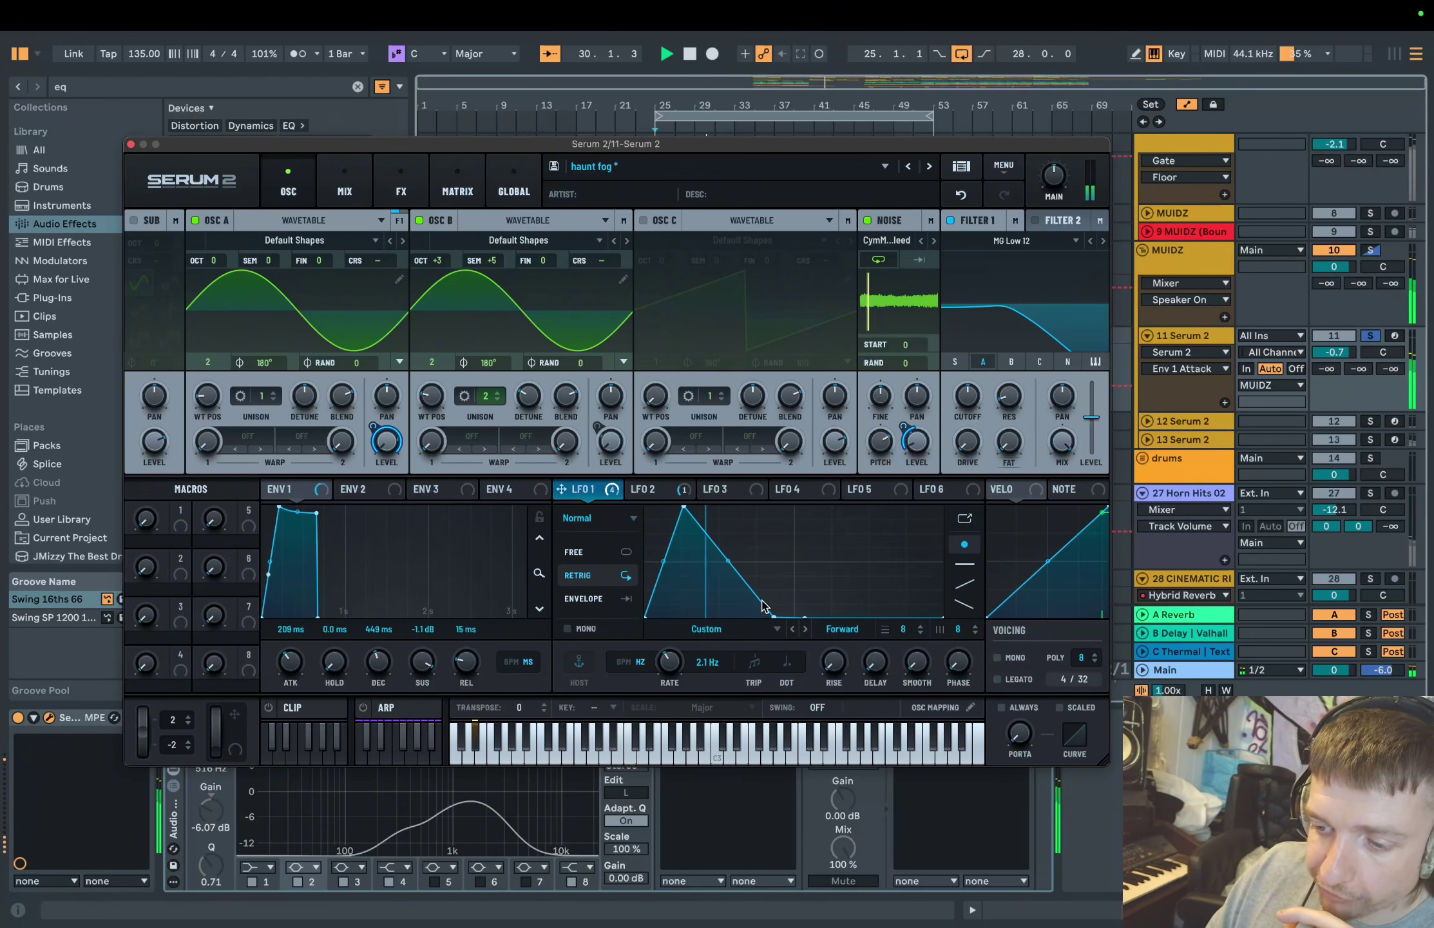
pyautogui.moveTo(771, 615)
pyautogui.mouseDown()
pyautogui.moveTo(702, 617)
pyautogui.moveTo(763, 618)
pyautogui.mouseUp()
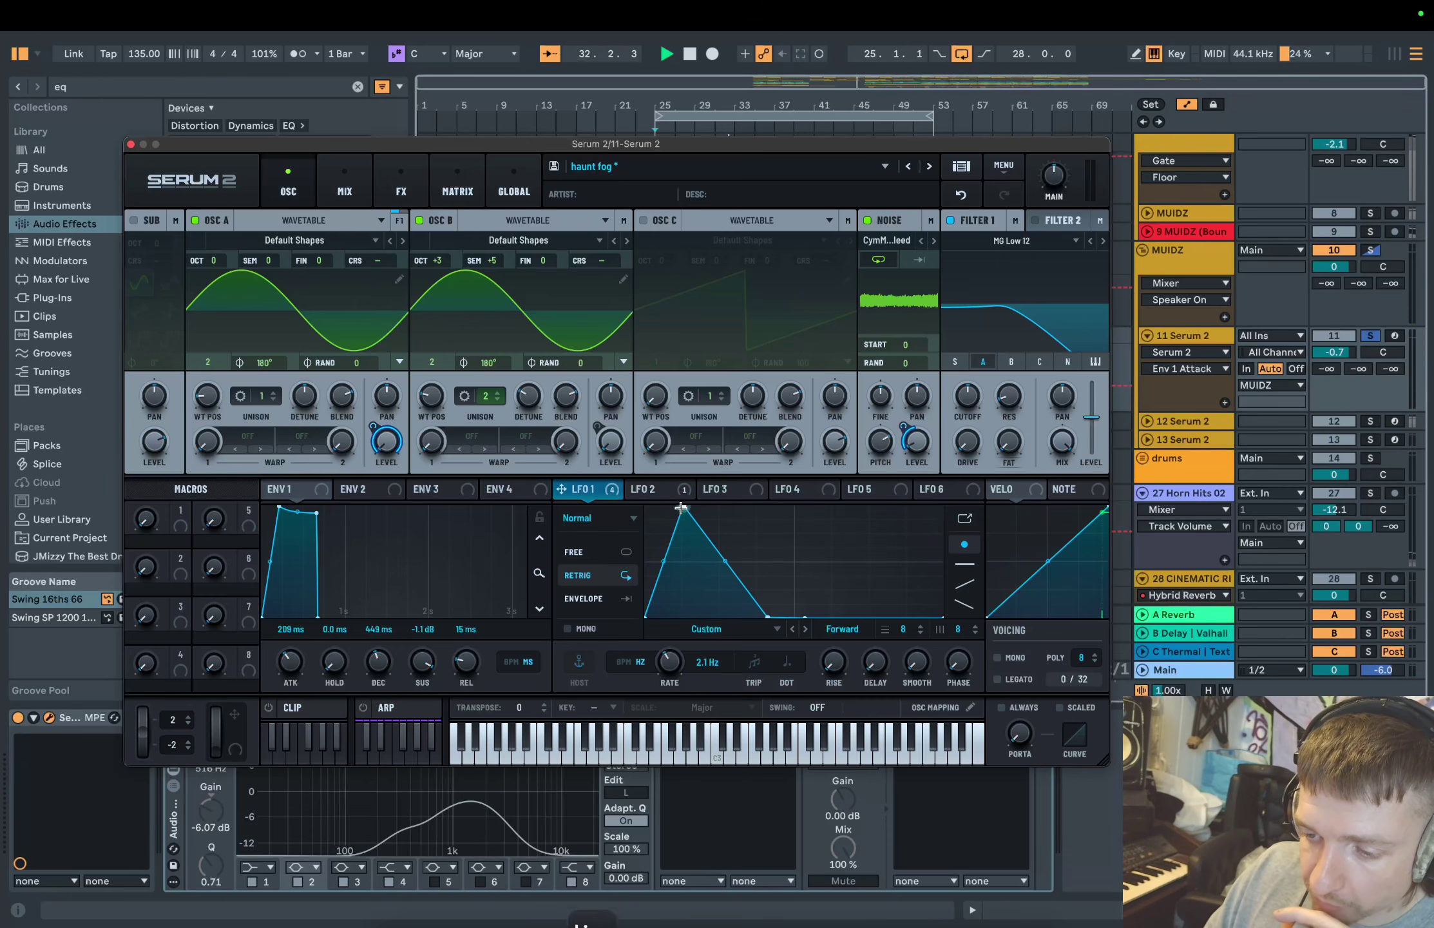
# Show LFO 2's shape and set oscillator B's phase to 95°
pyautogui.click(648, 489)
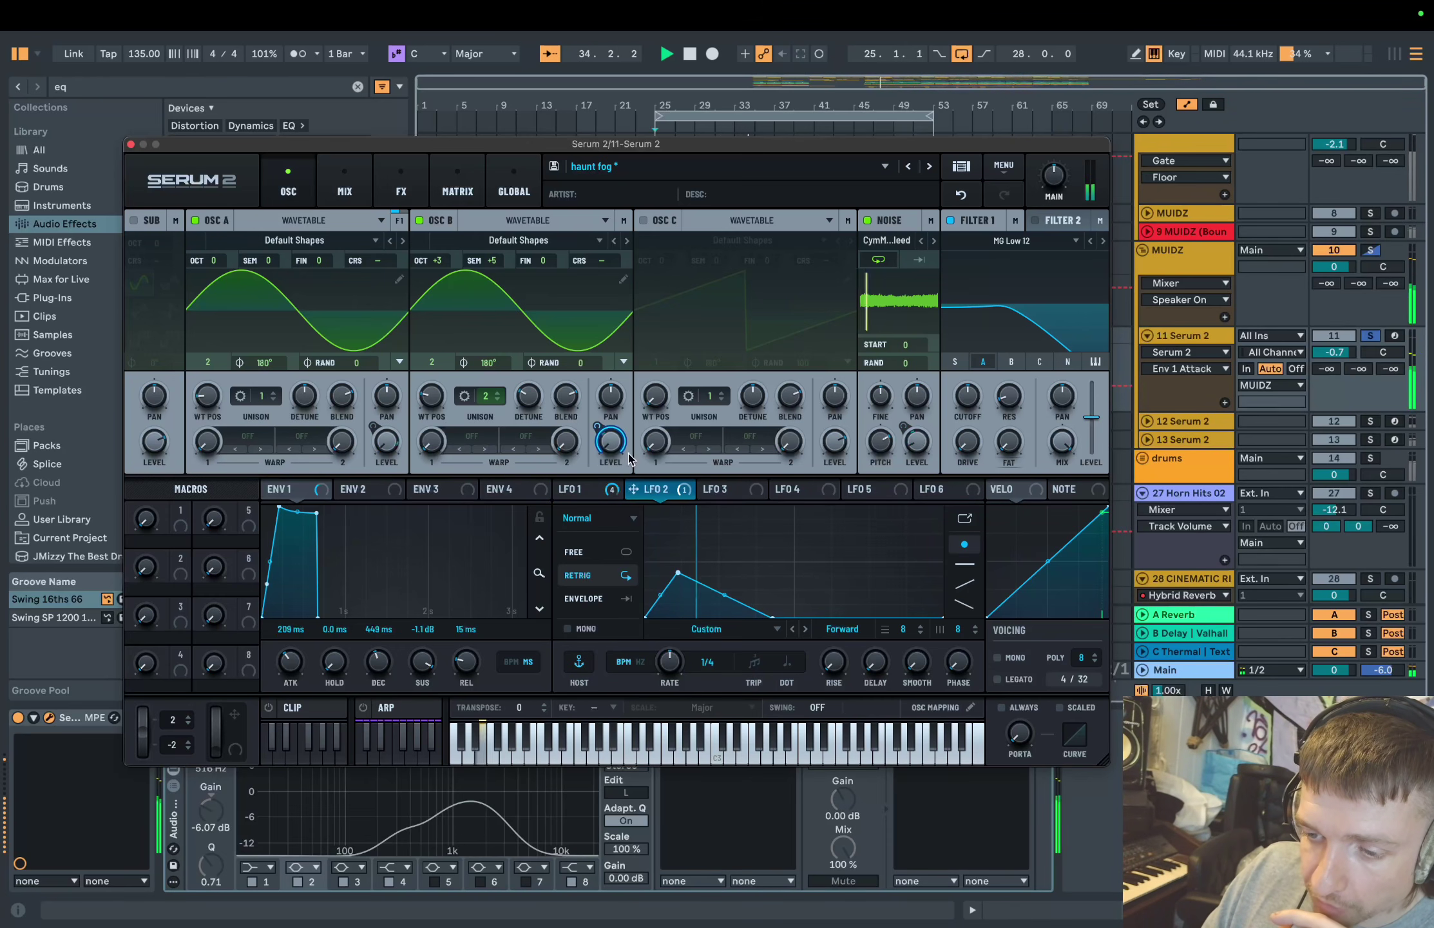
pyautogui.moveTo(607, 439)
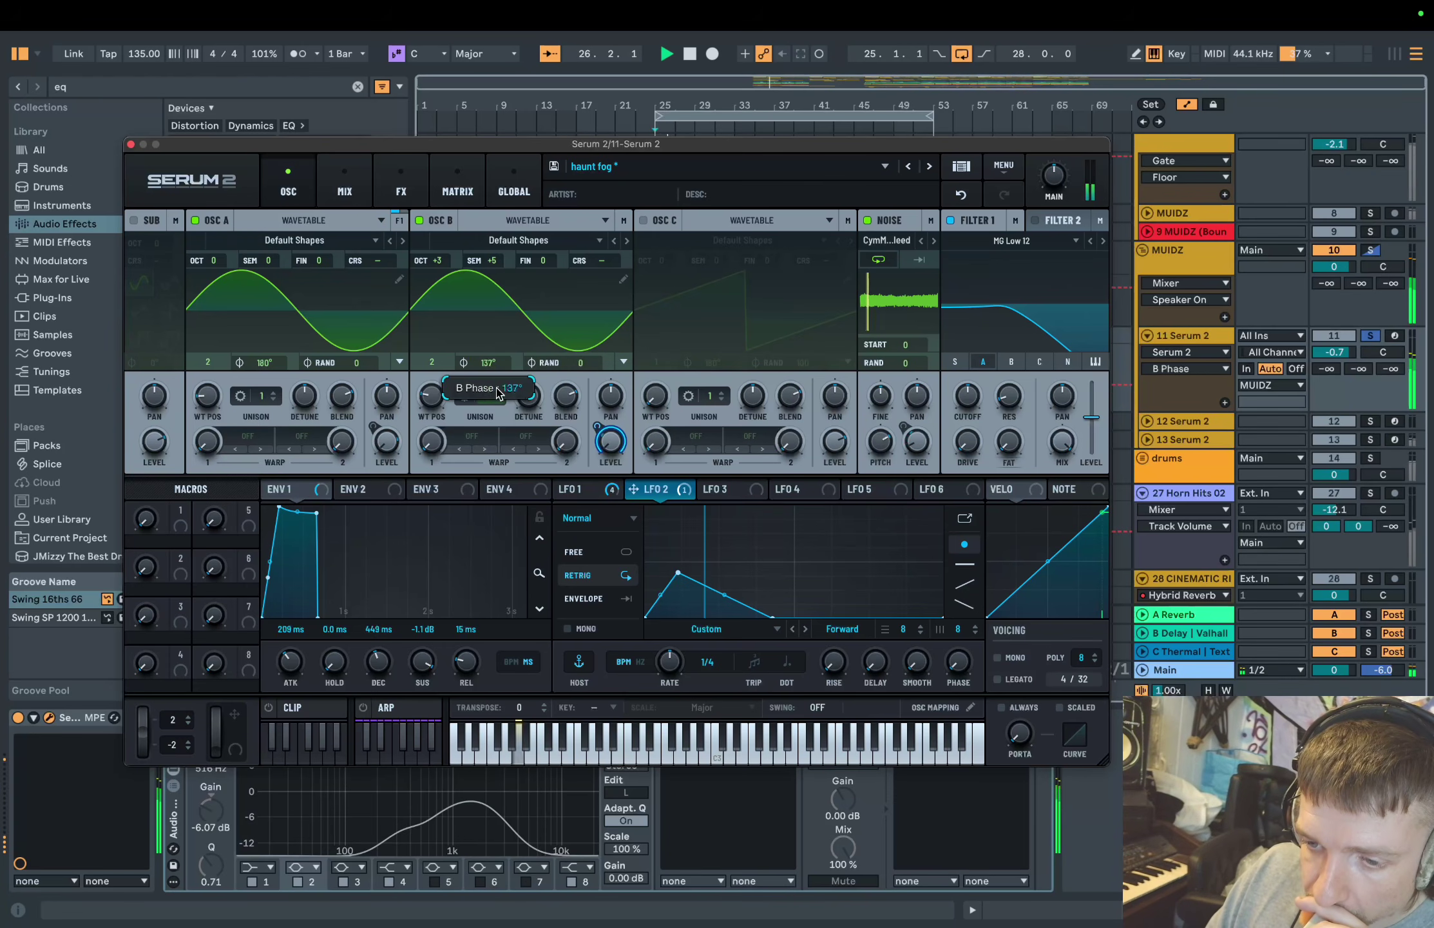
pyautogui.moveTo(482, 362); pyautogui.dragTo(486, 393)
pyautogui.click(496, 391)
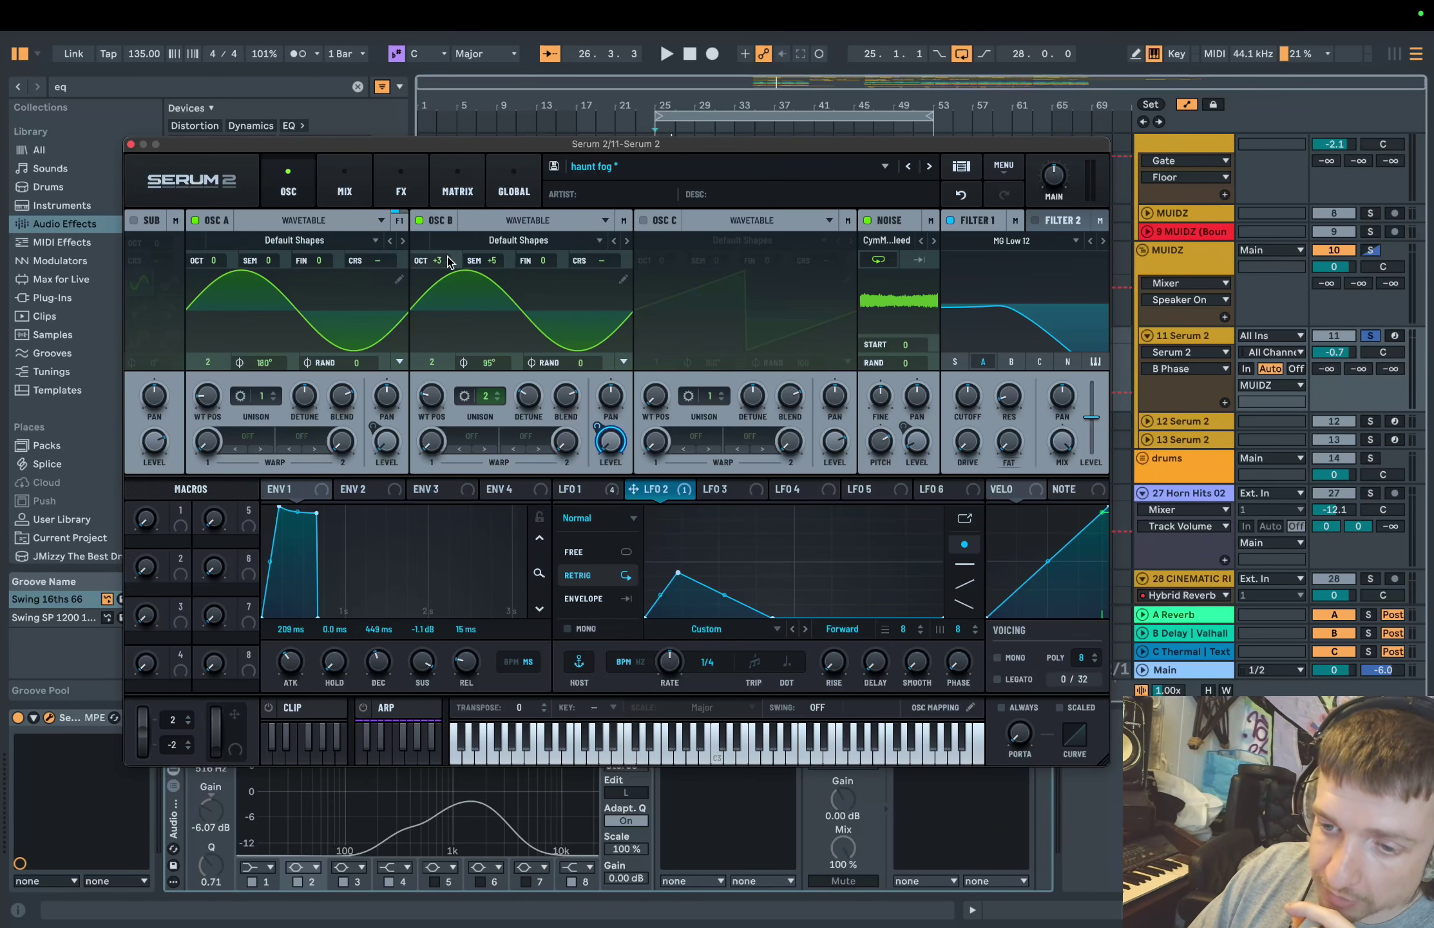
# Try removing the first Distortion from the effects chain during playback, and undo the removal
pyautogui.click(400, 186)
pyautogui.press('space')
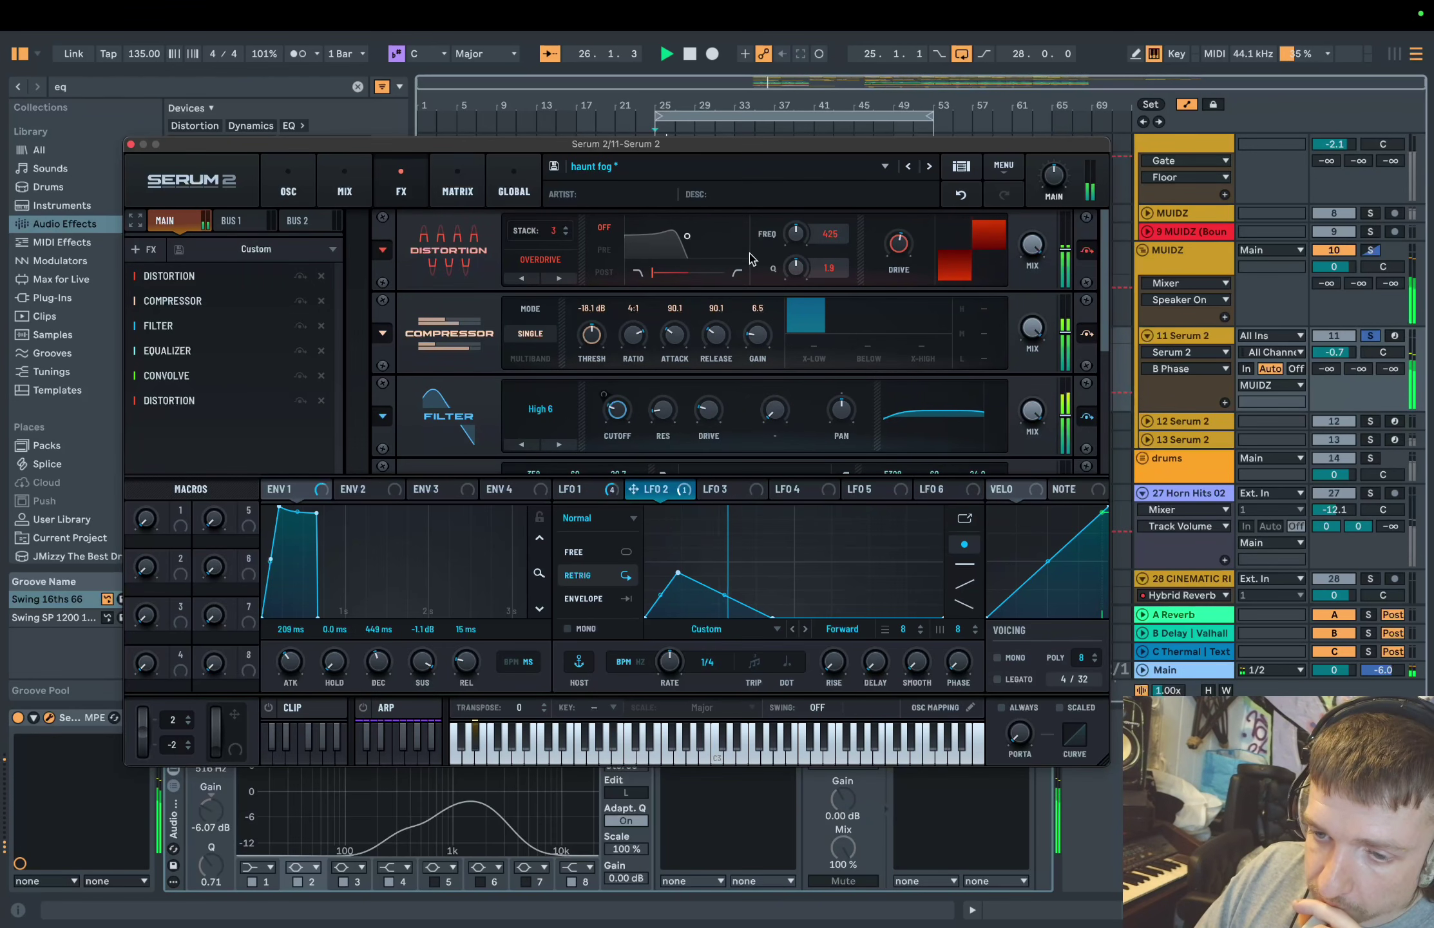
pyautogui.click(321, 276)
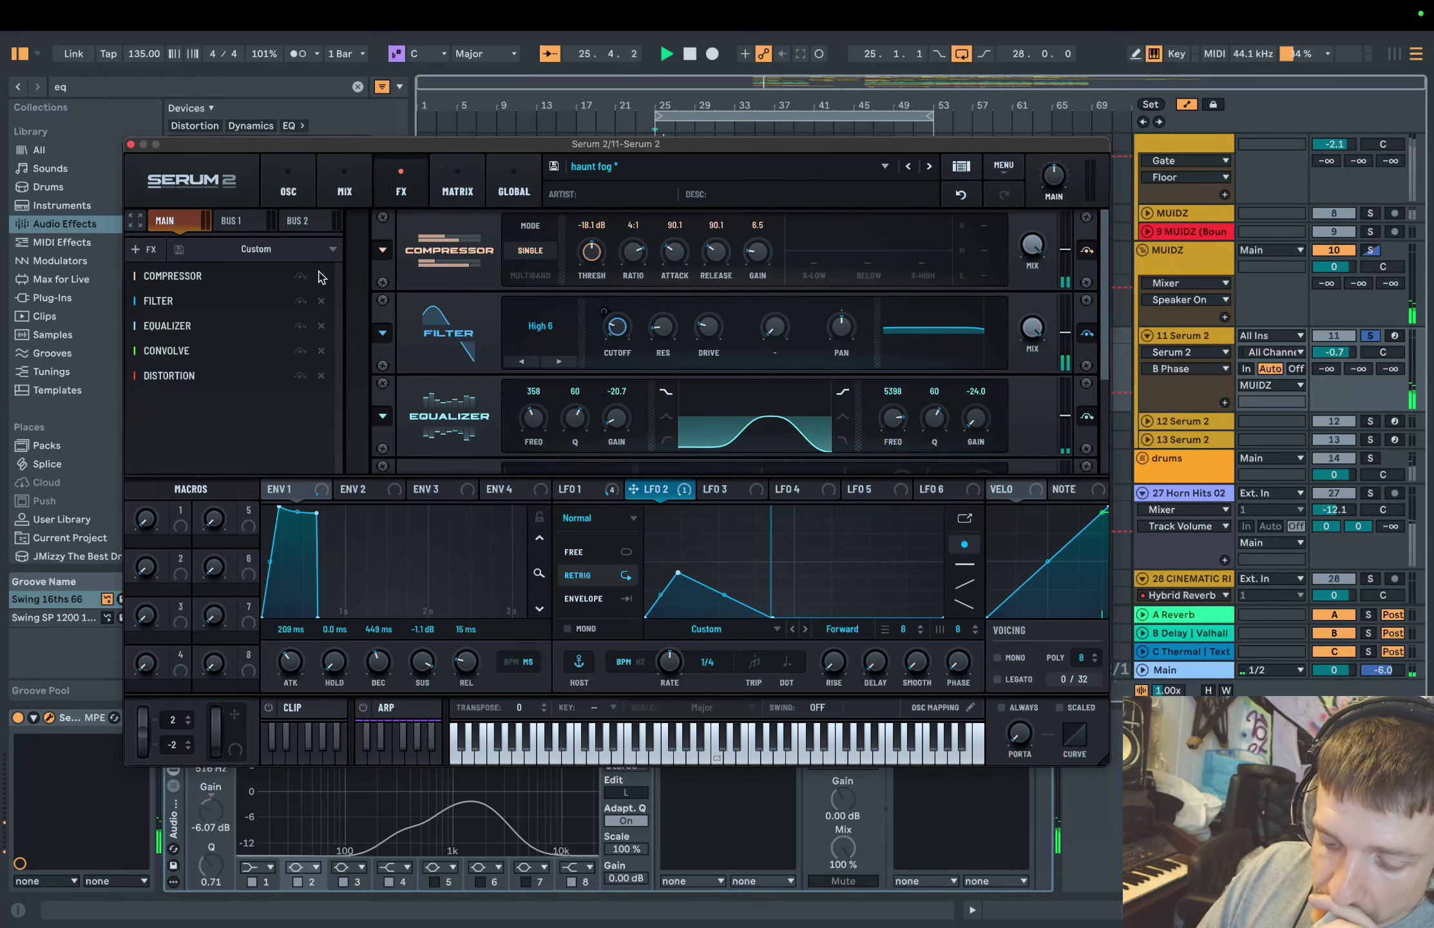
pyautogui.press('super+z')
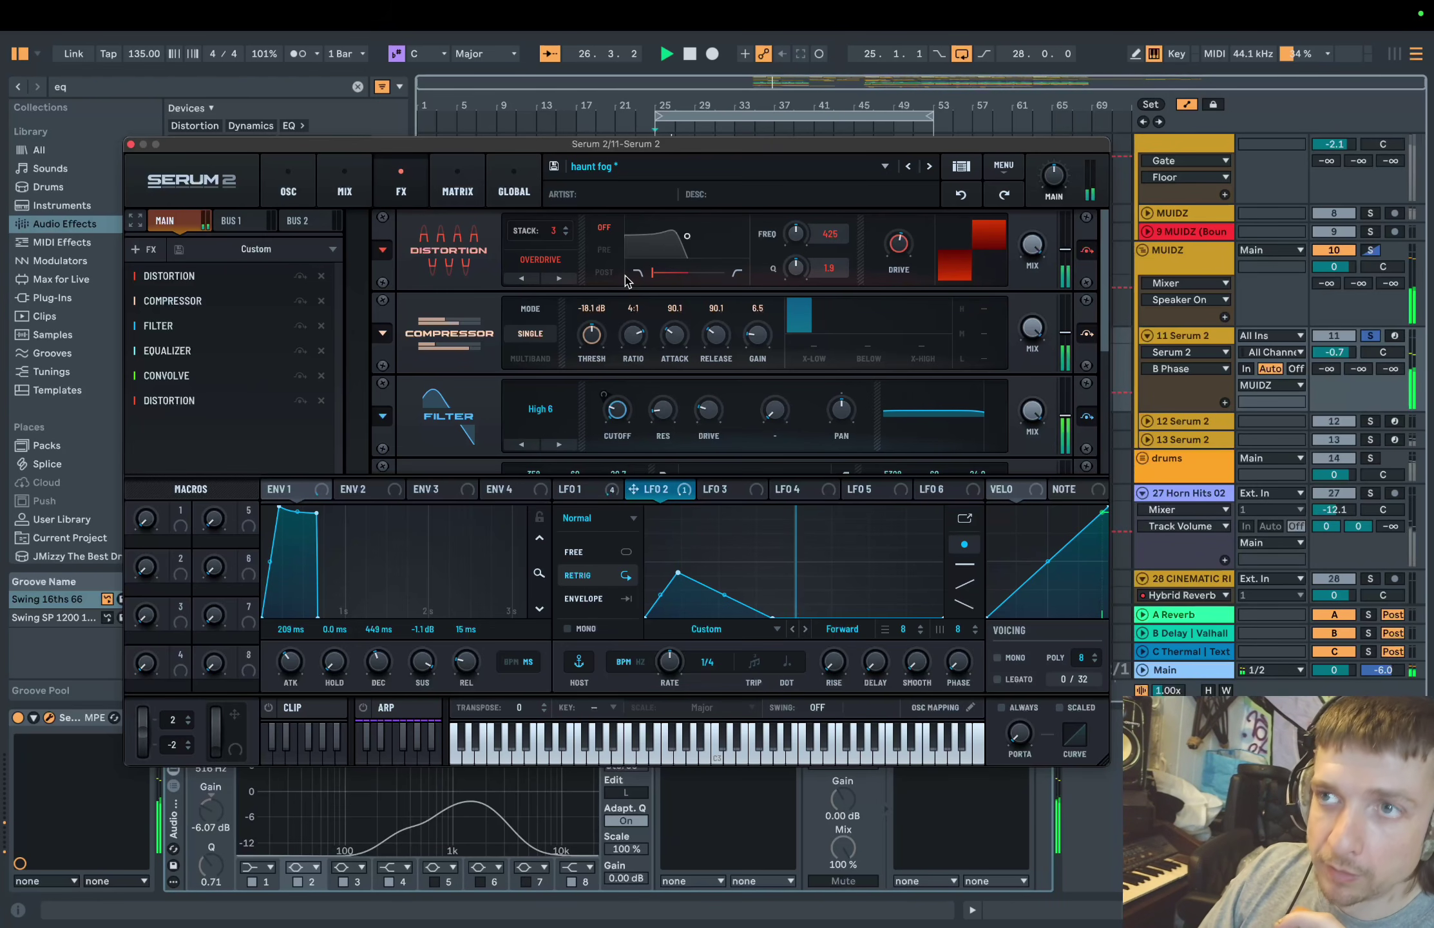
pyautogui.press('space')
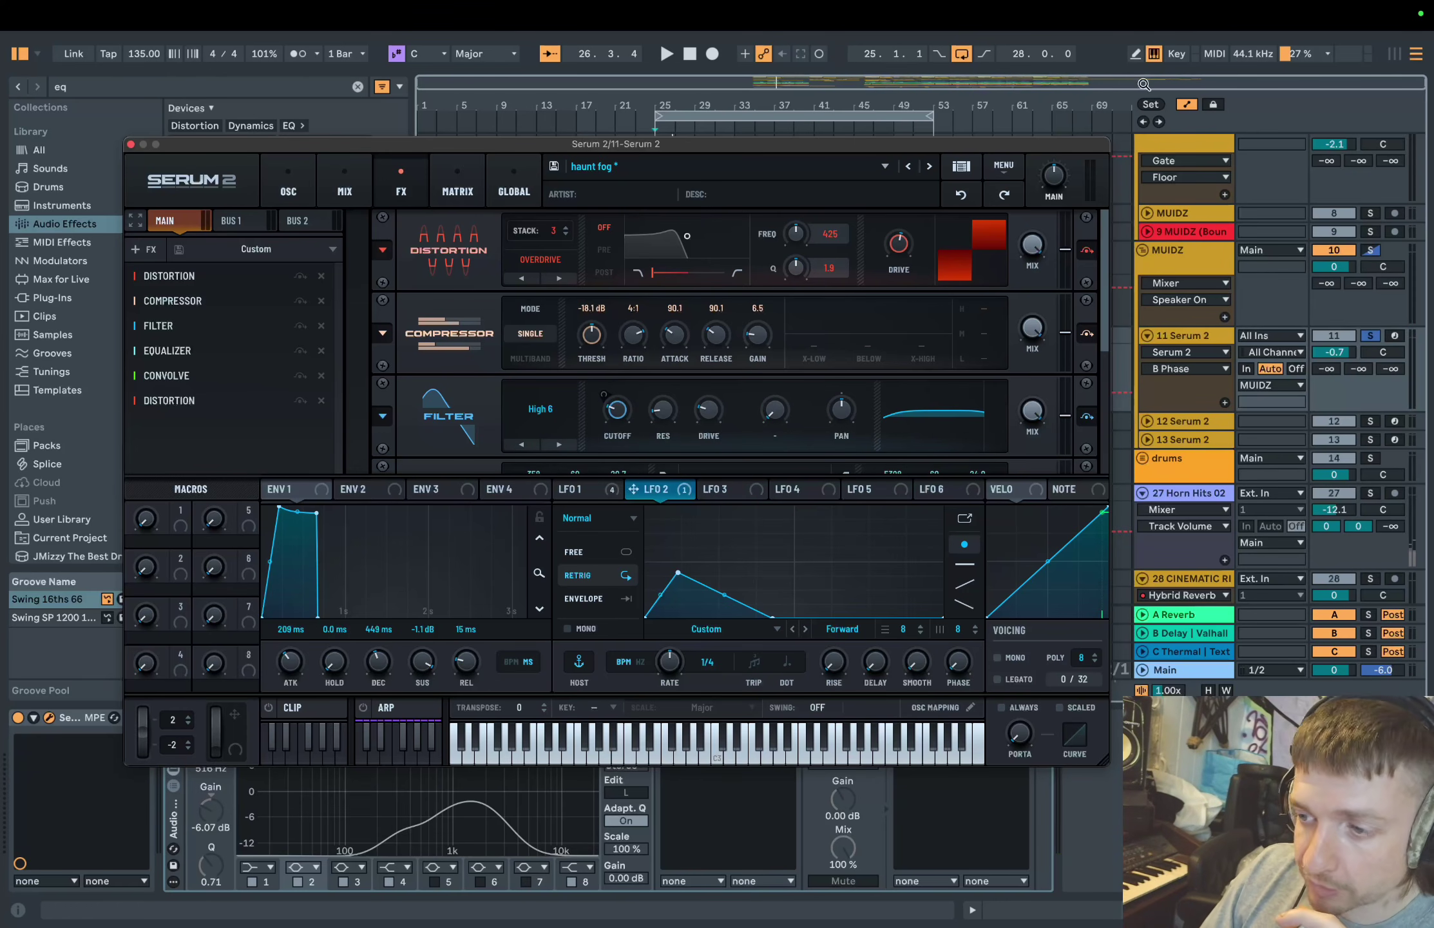
# Set the Compressor's release to 171.5 in the effects chain and audition the bass patch
pyautogui.press('space')
pyautogui.press('space')
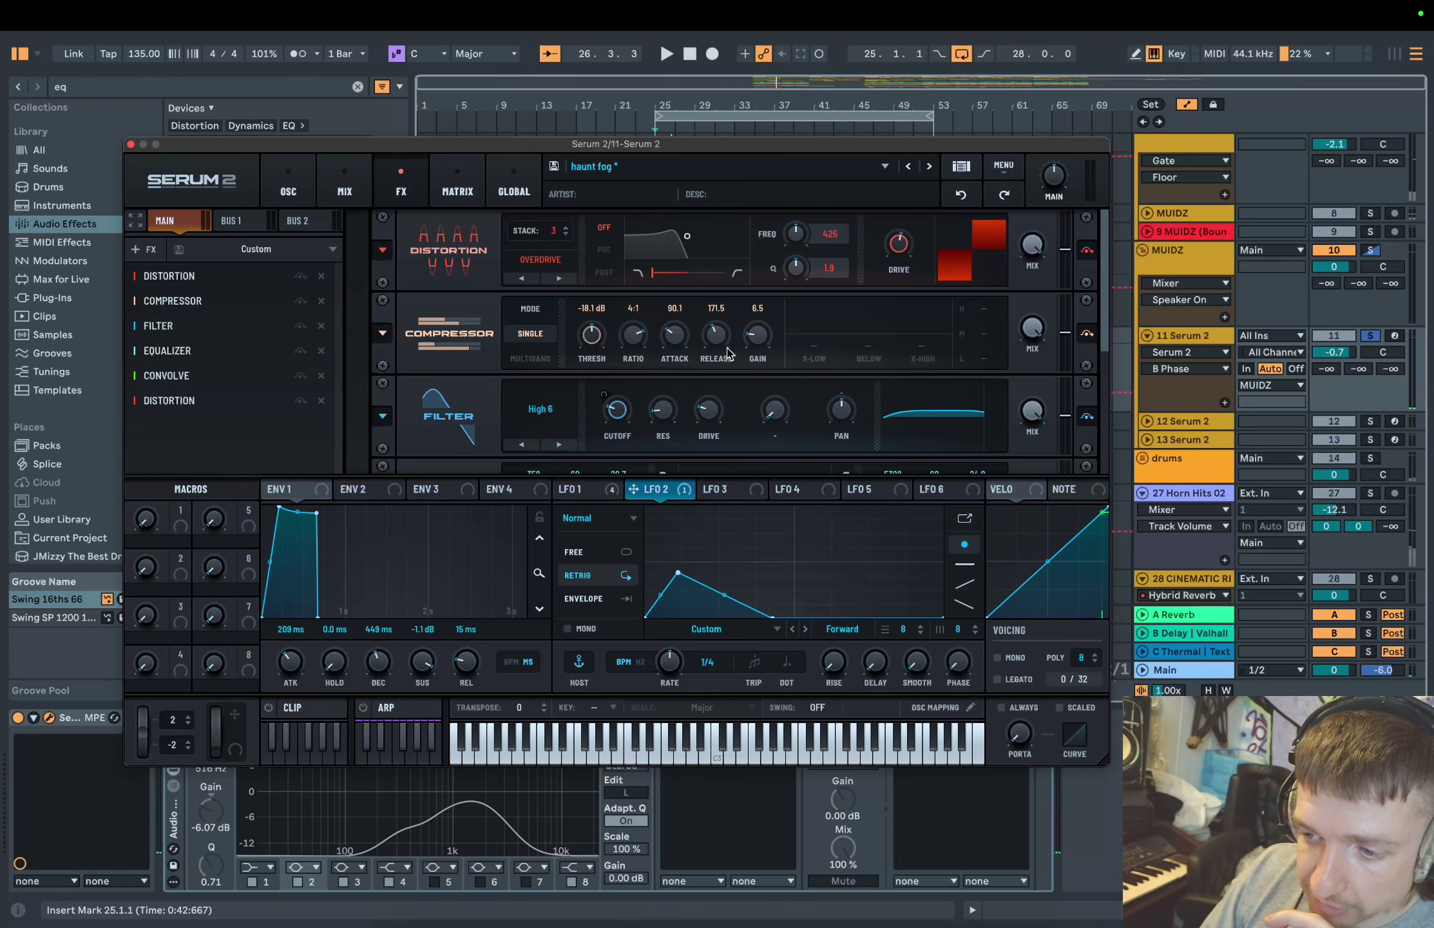
pyautogui.scroll(-3, 728, 353)
pyautogui.press('space')
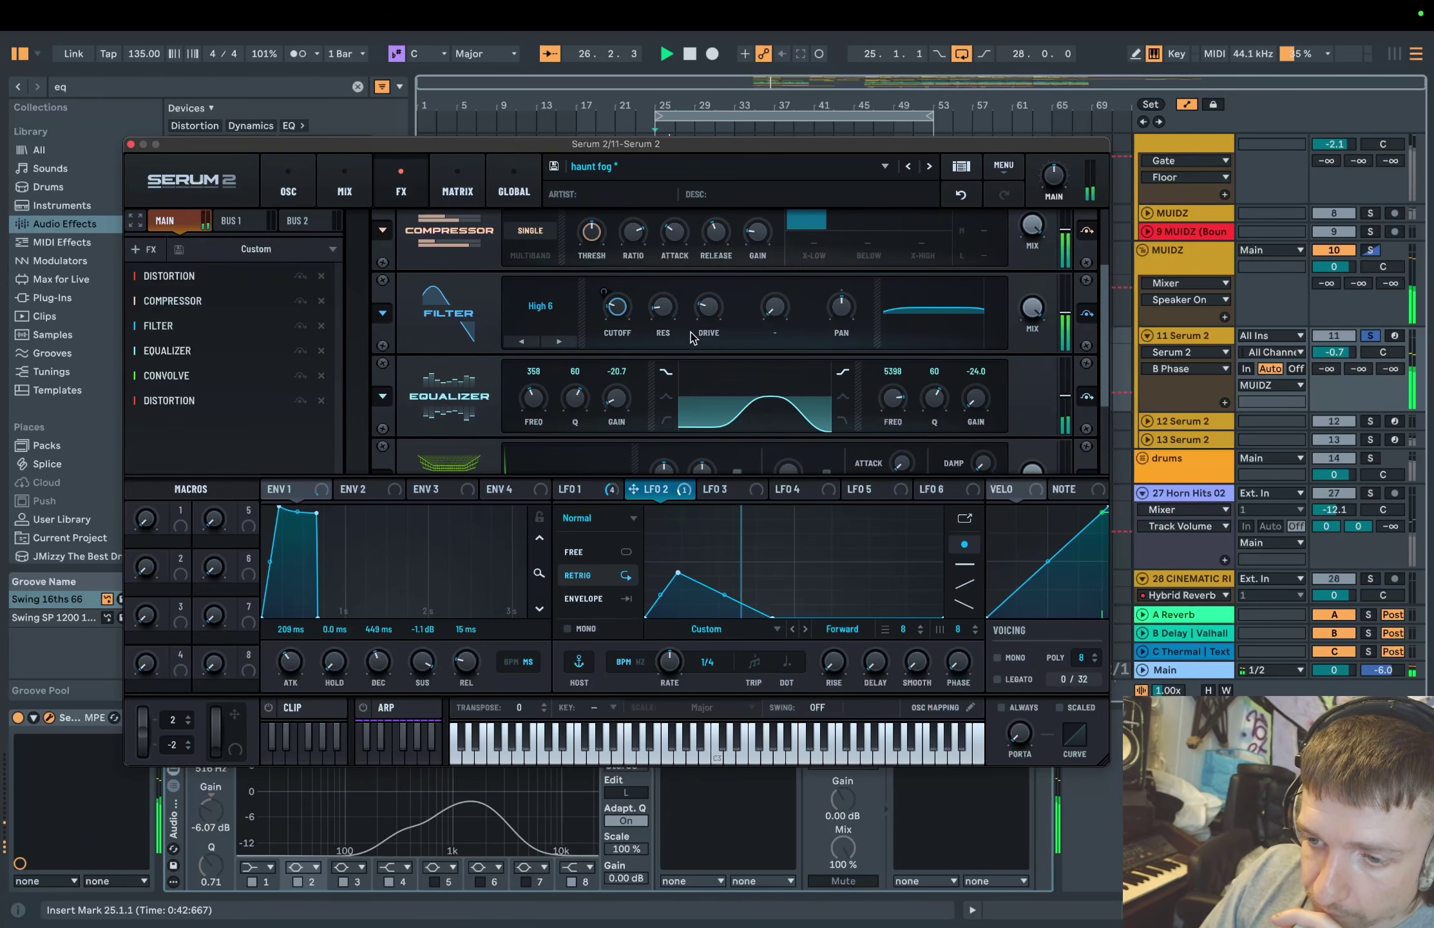
# Examine the Filter's cutoff modulation, LFO 1's shape and the remaining effects down to the last Distortion
pyautogui.moveTo(618, 340)
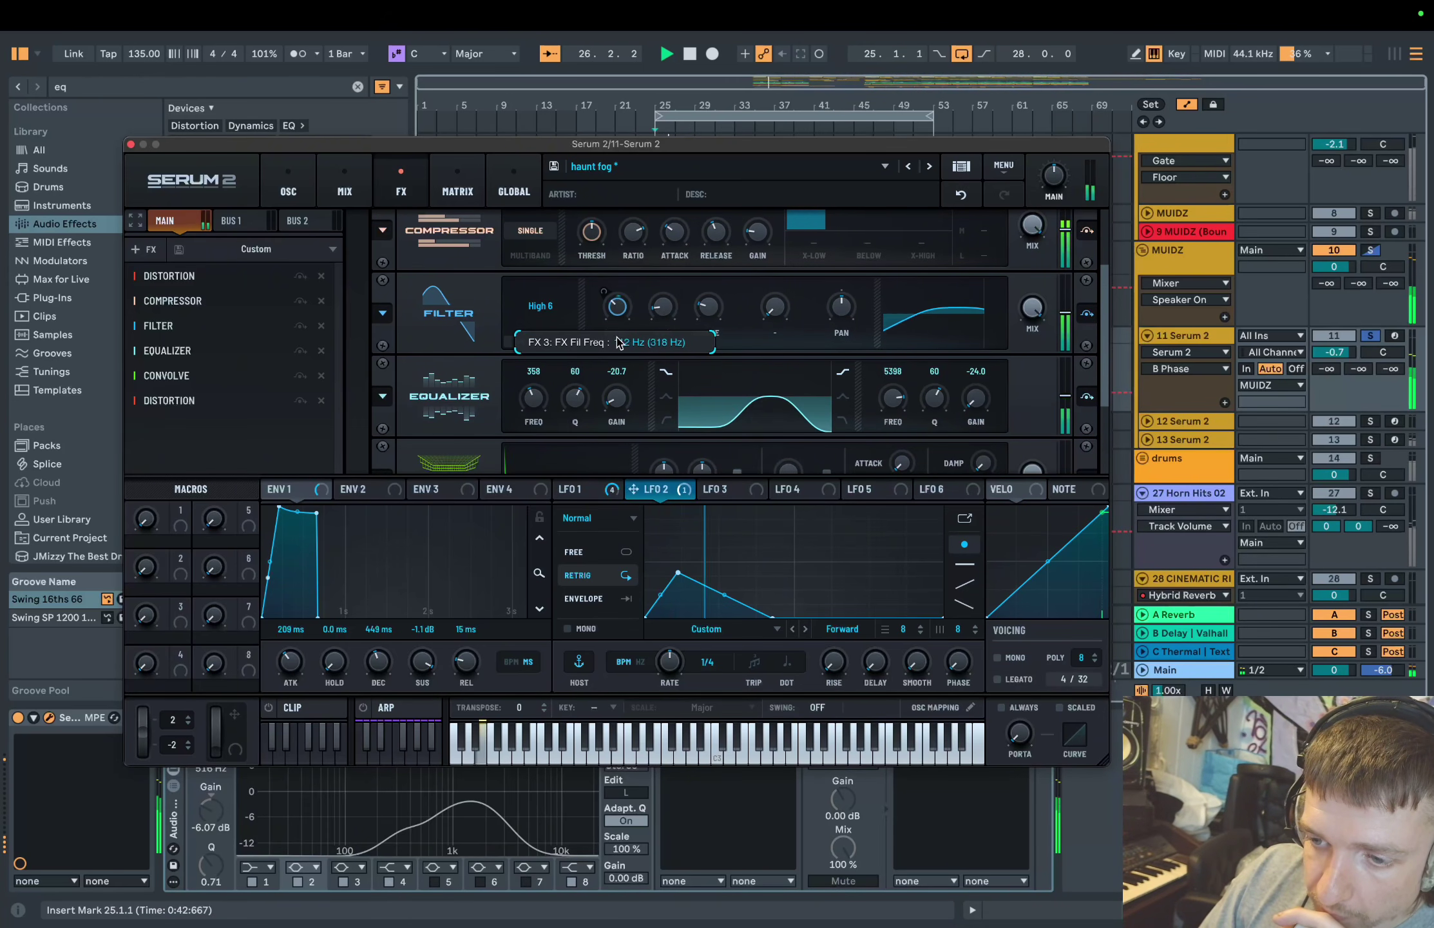
pyautogui.press('space')
pyautogui.click(591, 495)
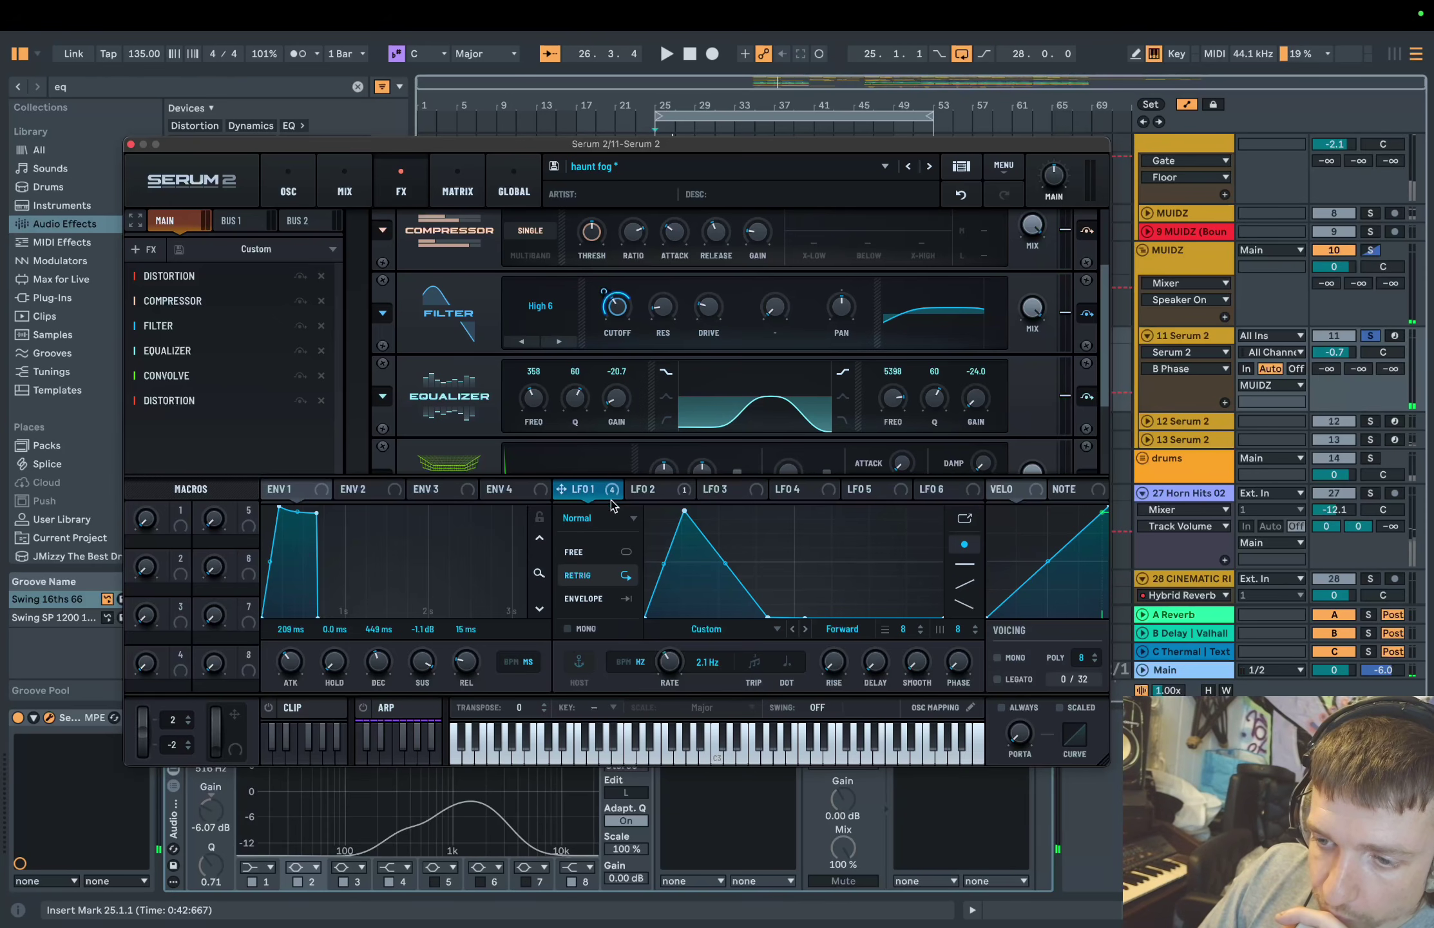
pyautogui.moveTo(1110, 295); pyautogui.dragTo(1101, 342)
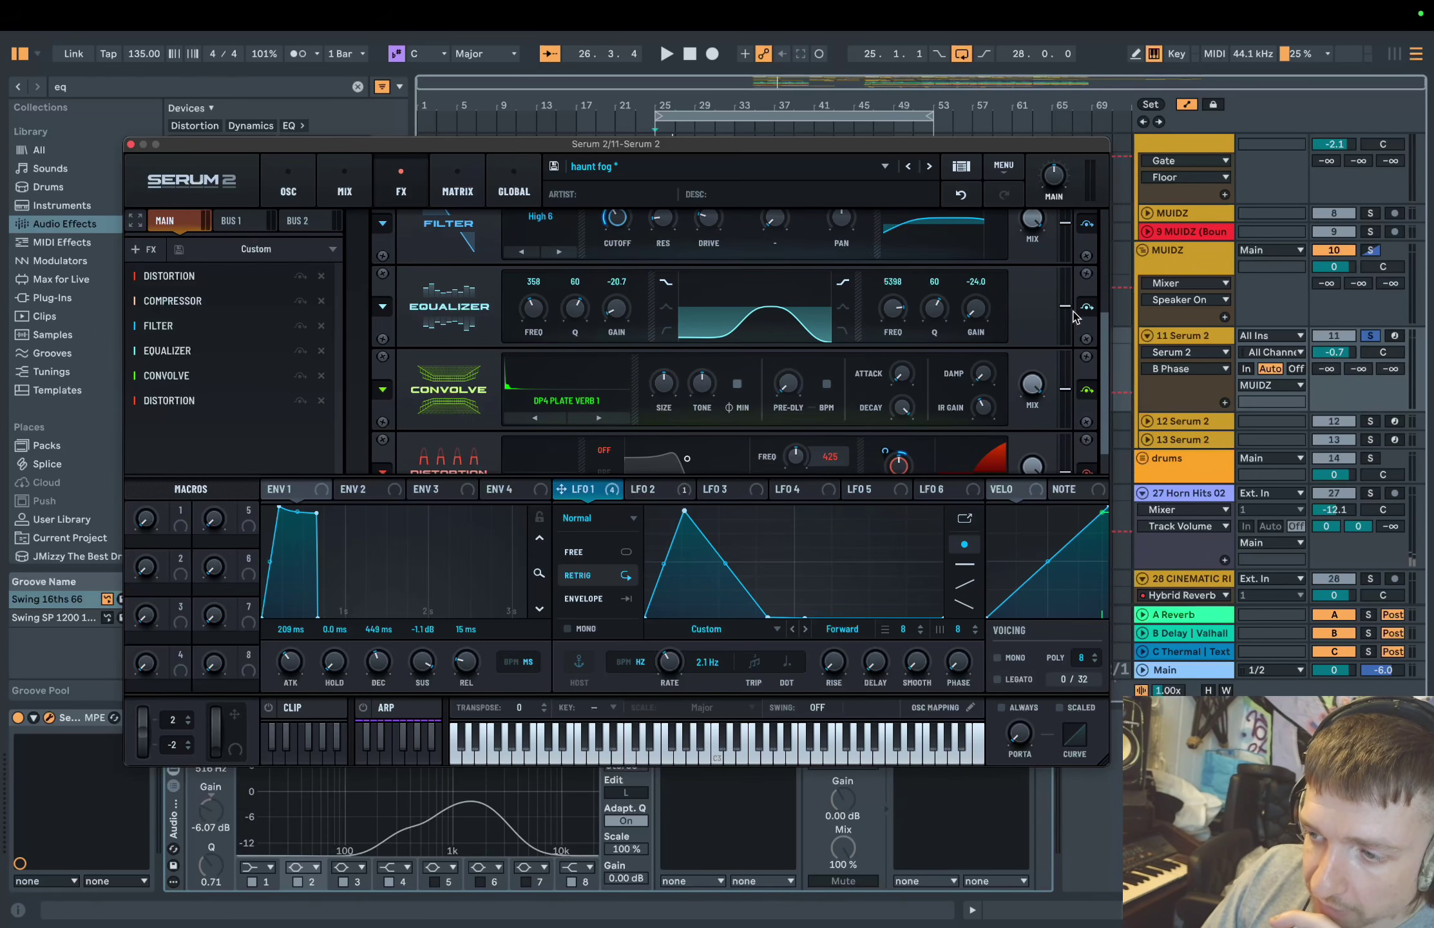
pyautogui.scroll(-2, 1106, 359)
# Move the synth window aside, switch the Audio Effect Rack on and off again for comparison, and close the synth
pyautogui.moveTo(222, 144); pyautogui.dragTo(691, 40)
pyautogui.click(174, 719)
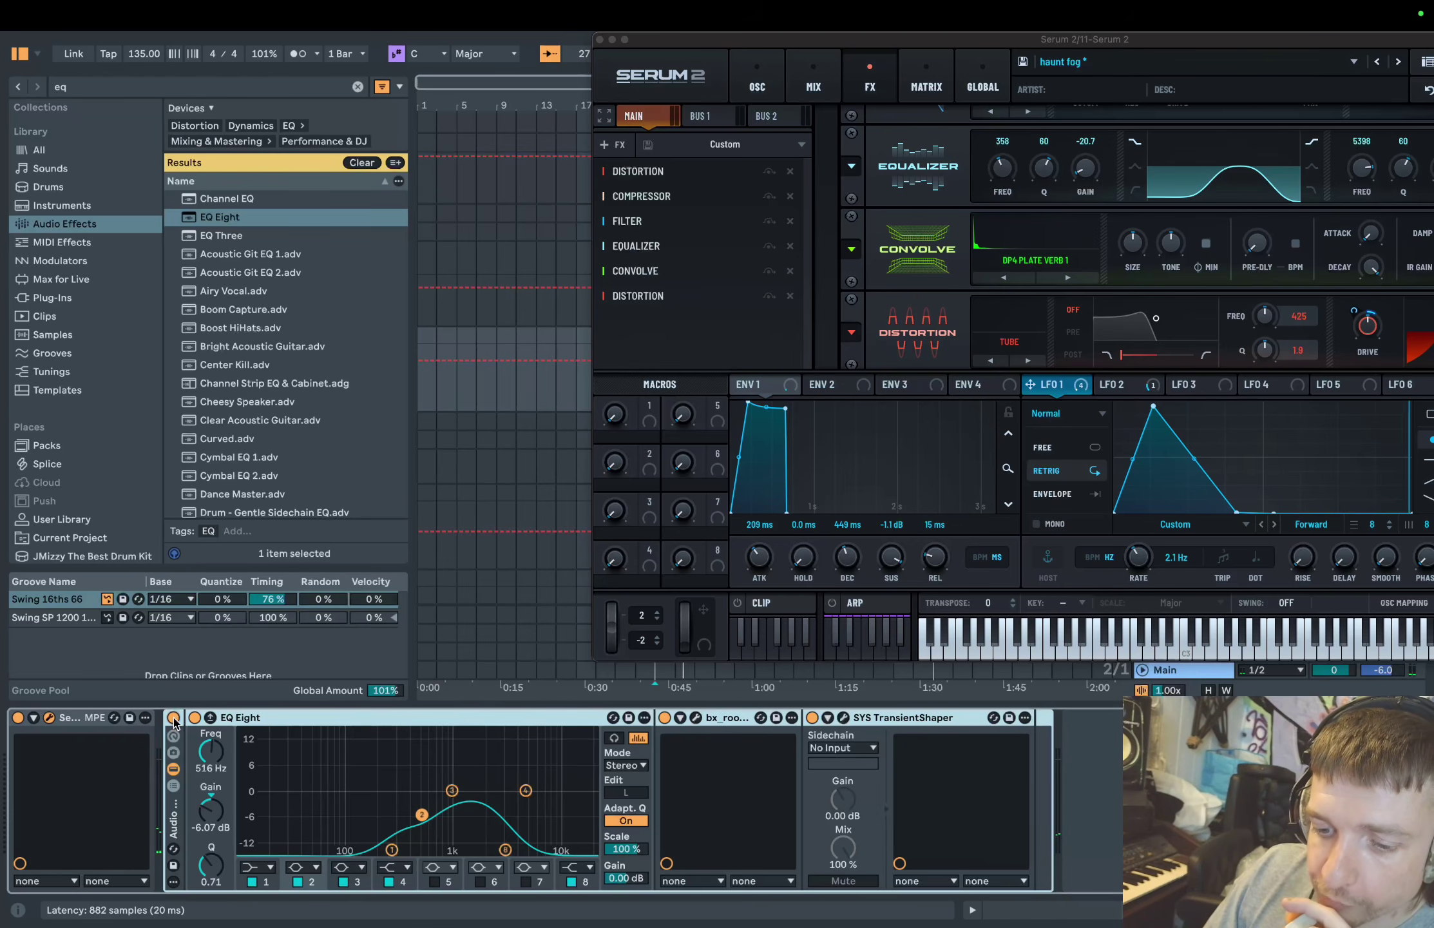
pyautogui.click(175, 719)
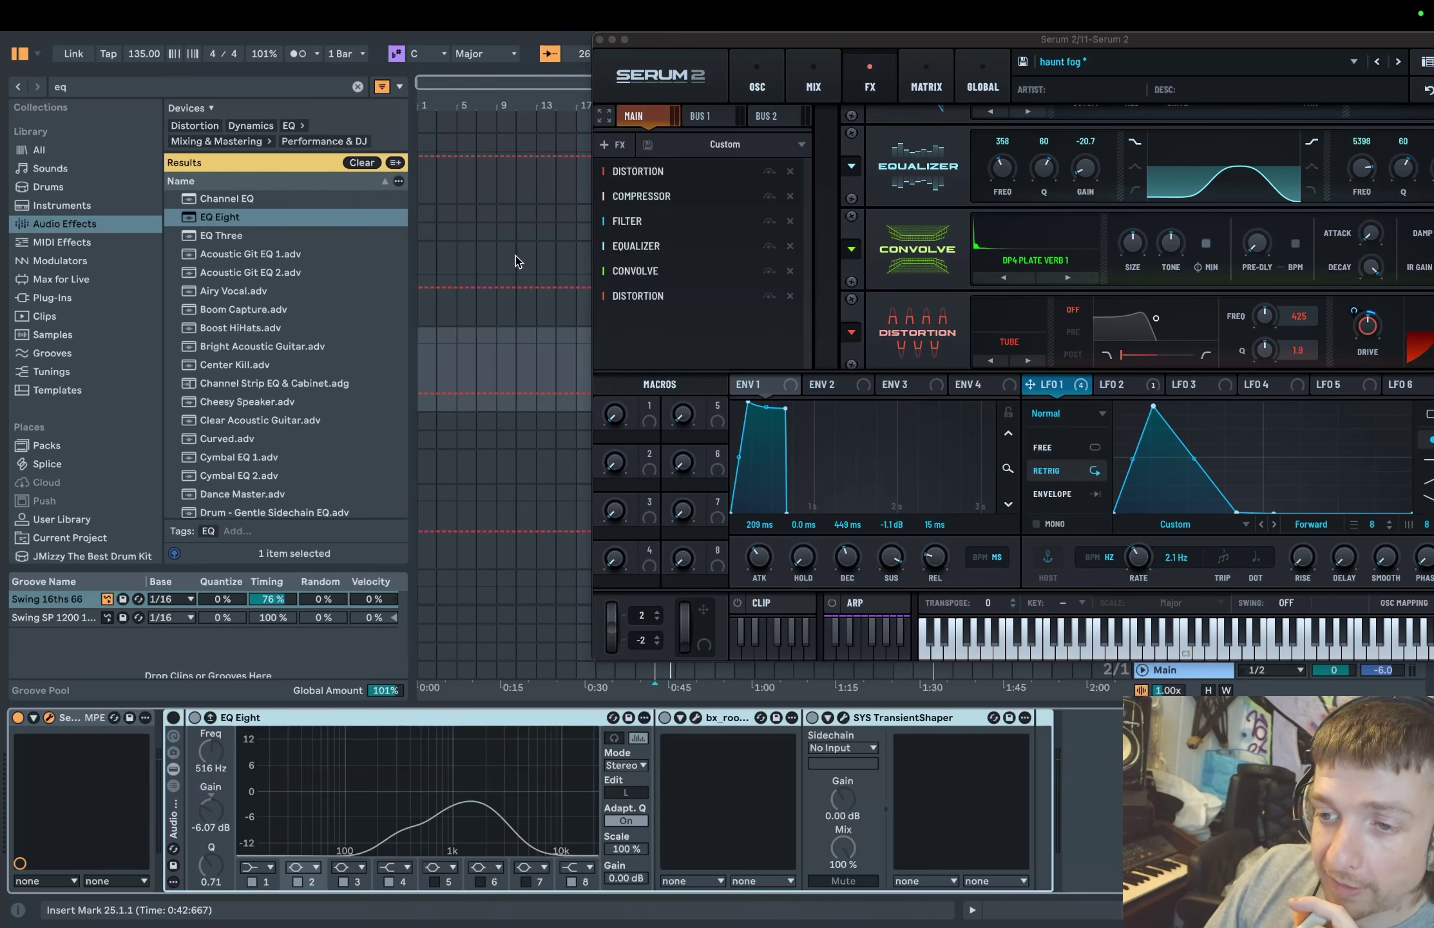
pyautogui.click(599, 40)
# Place the start position at bar 33, take track 11 Serum 2 out of solo, and audition the drums group soloed
pyautogui.click(830, 482)
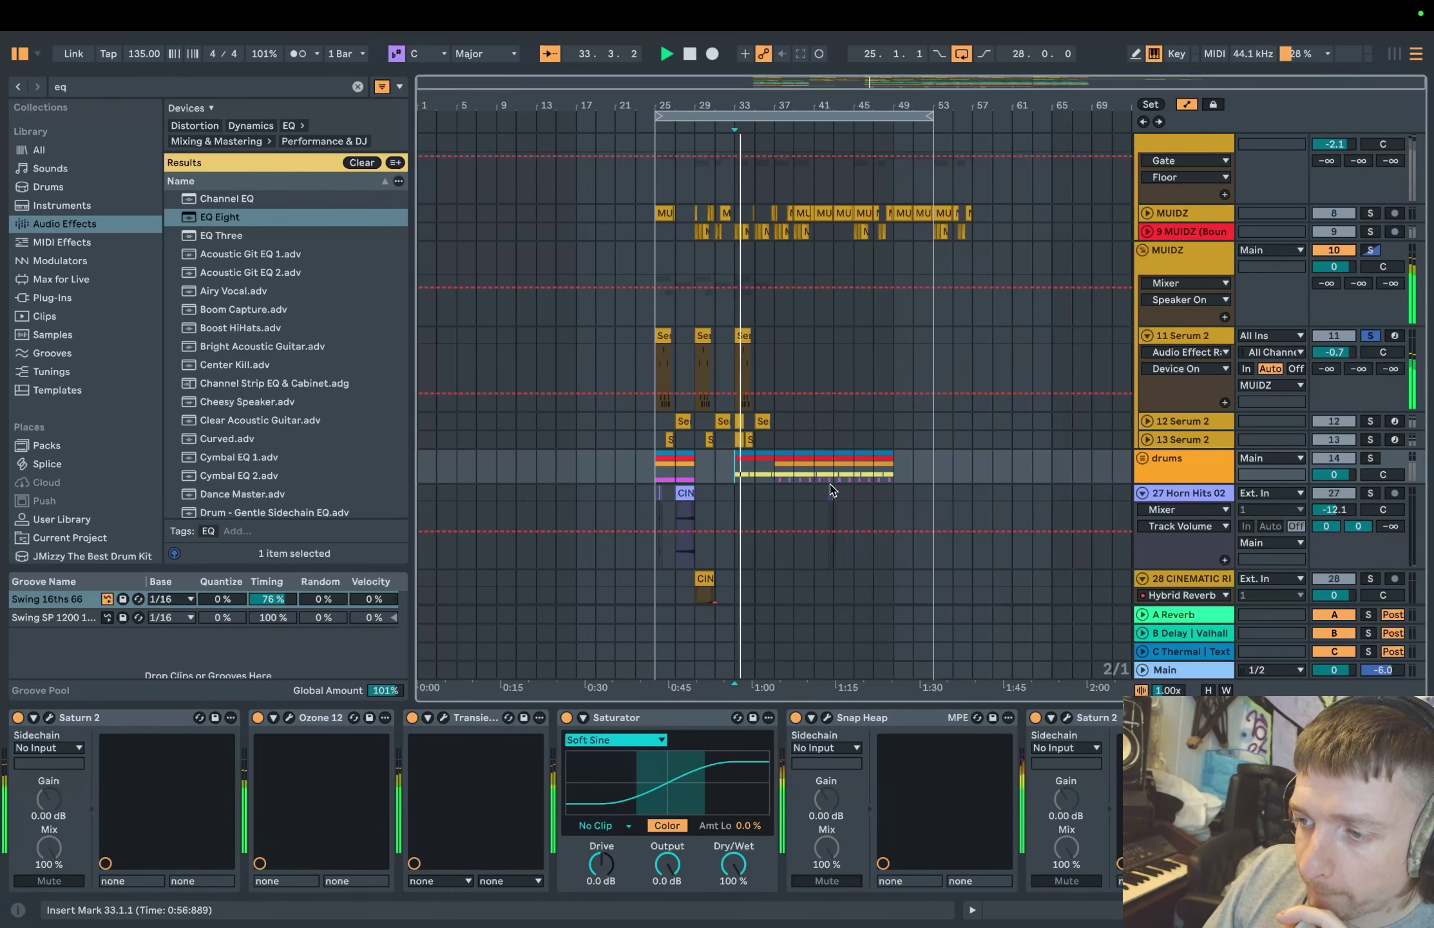
pyautogui.click(1371, 335)
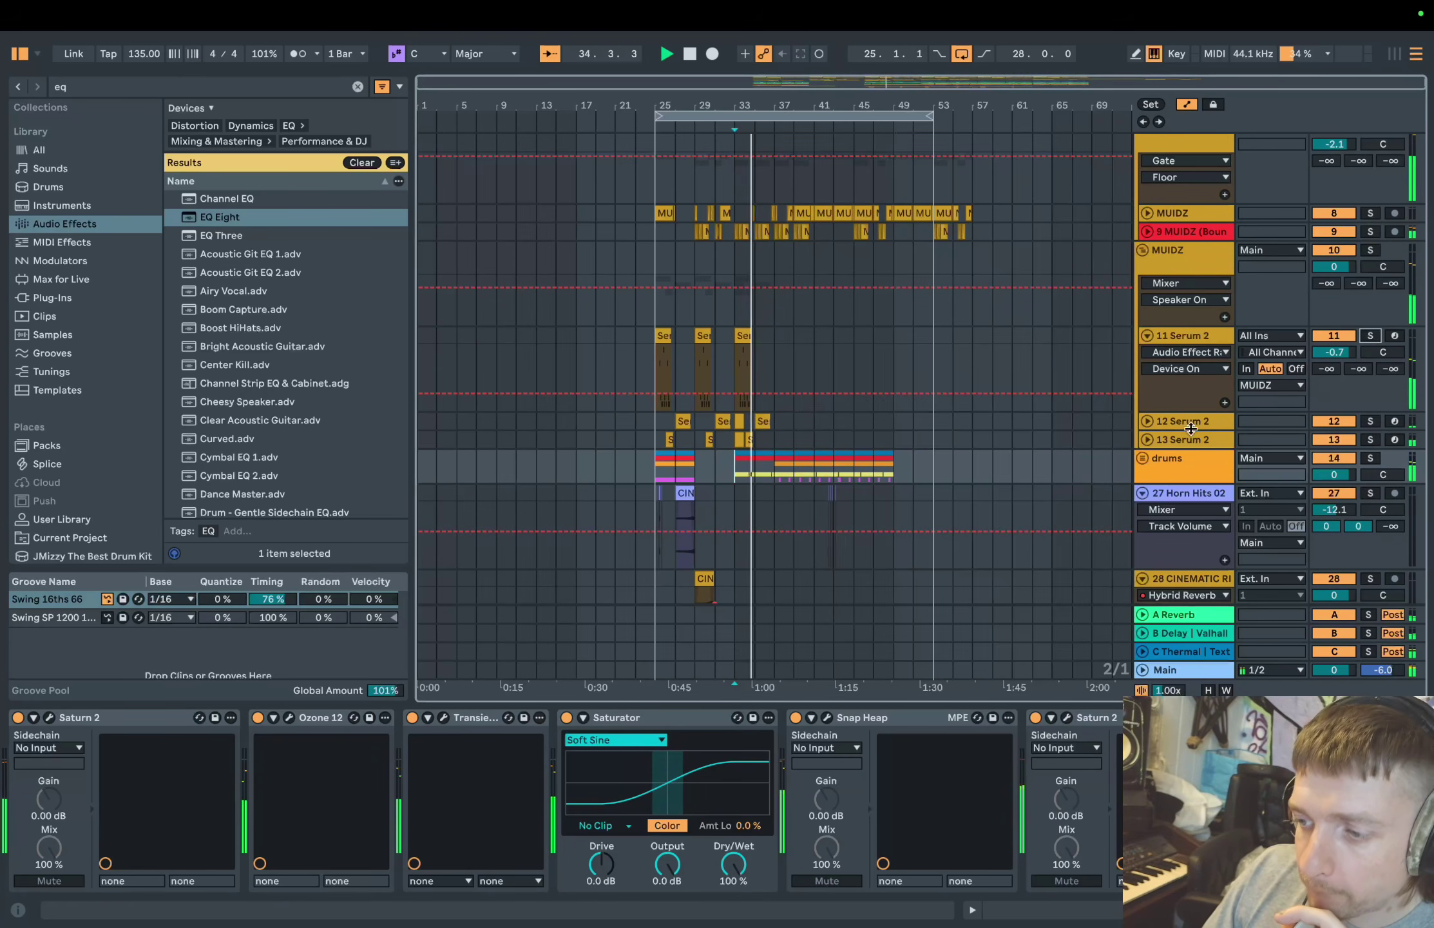
pyautogui.click(1371, 458)
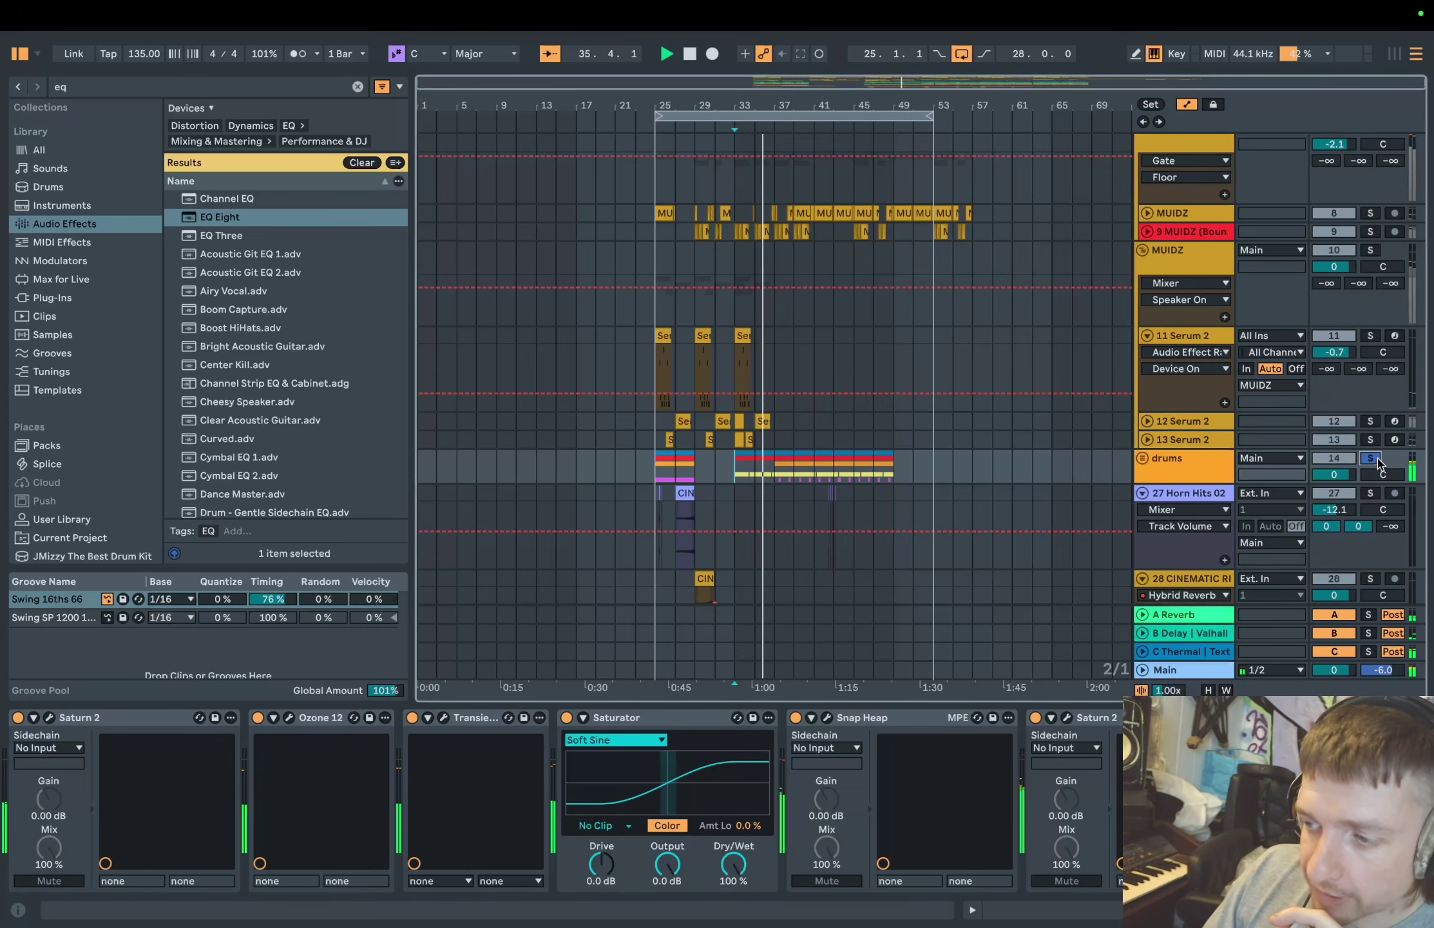
pyautogui.press('space')
pyautogui.press('space')
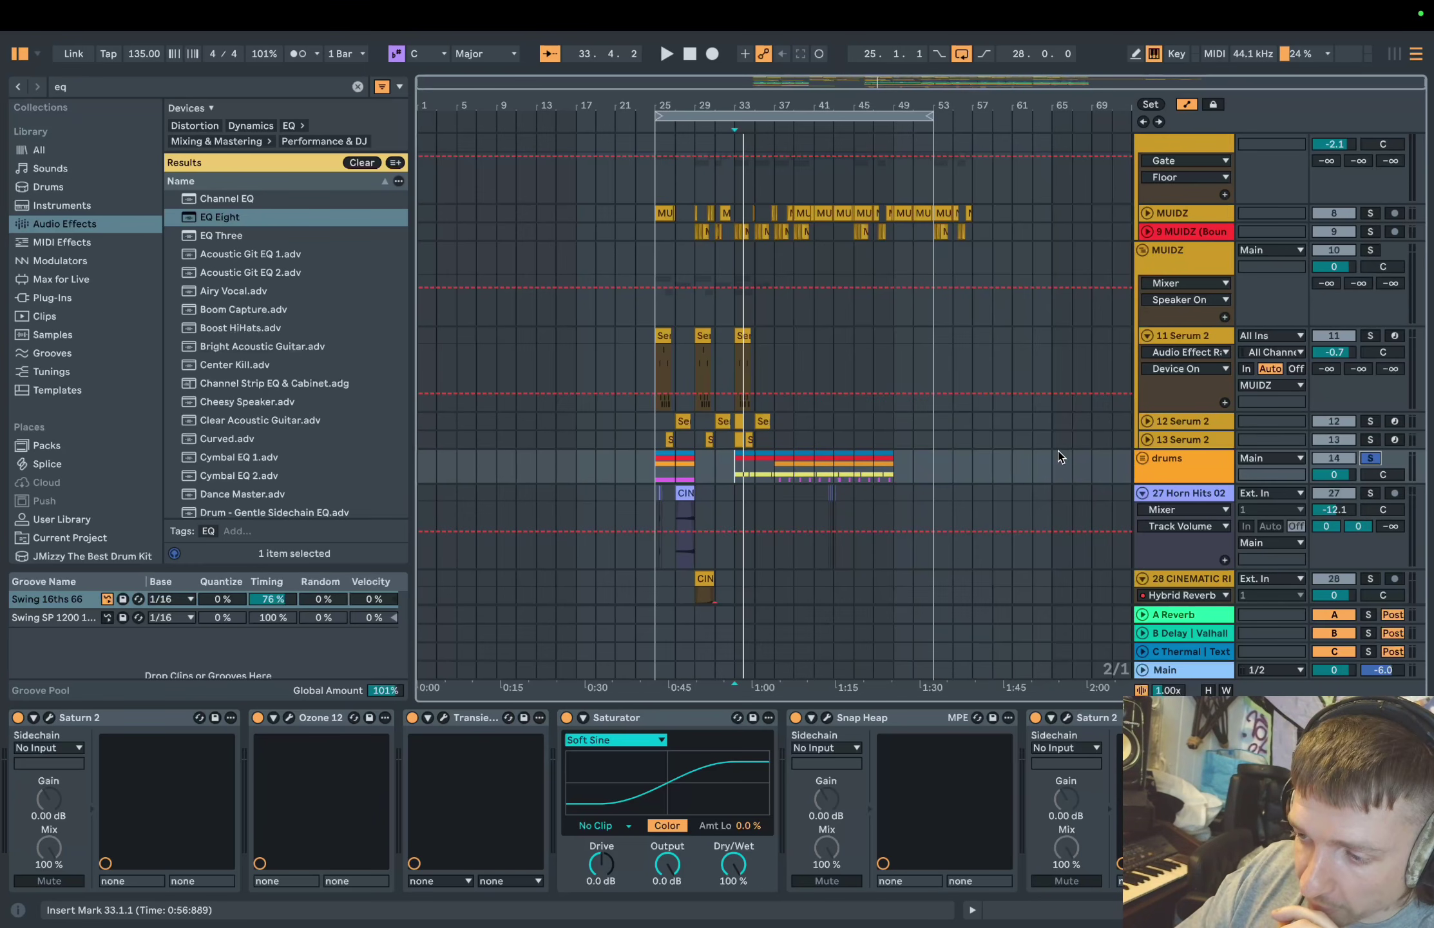
# Unfold the soloed drums group during playback and deactivate the break s group
pyautogui.click(1163, 464)
pyautogui.press('space')
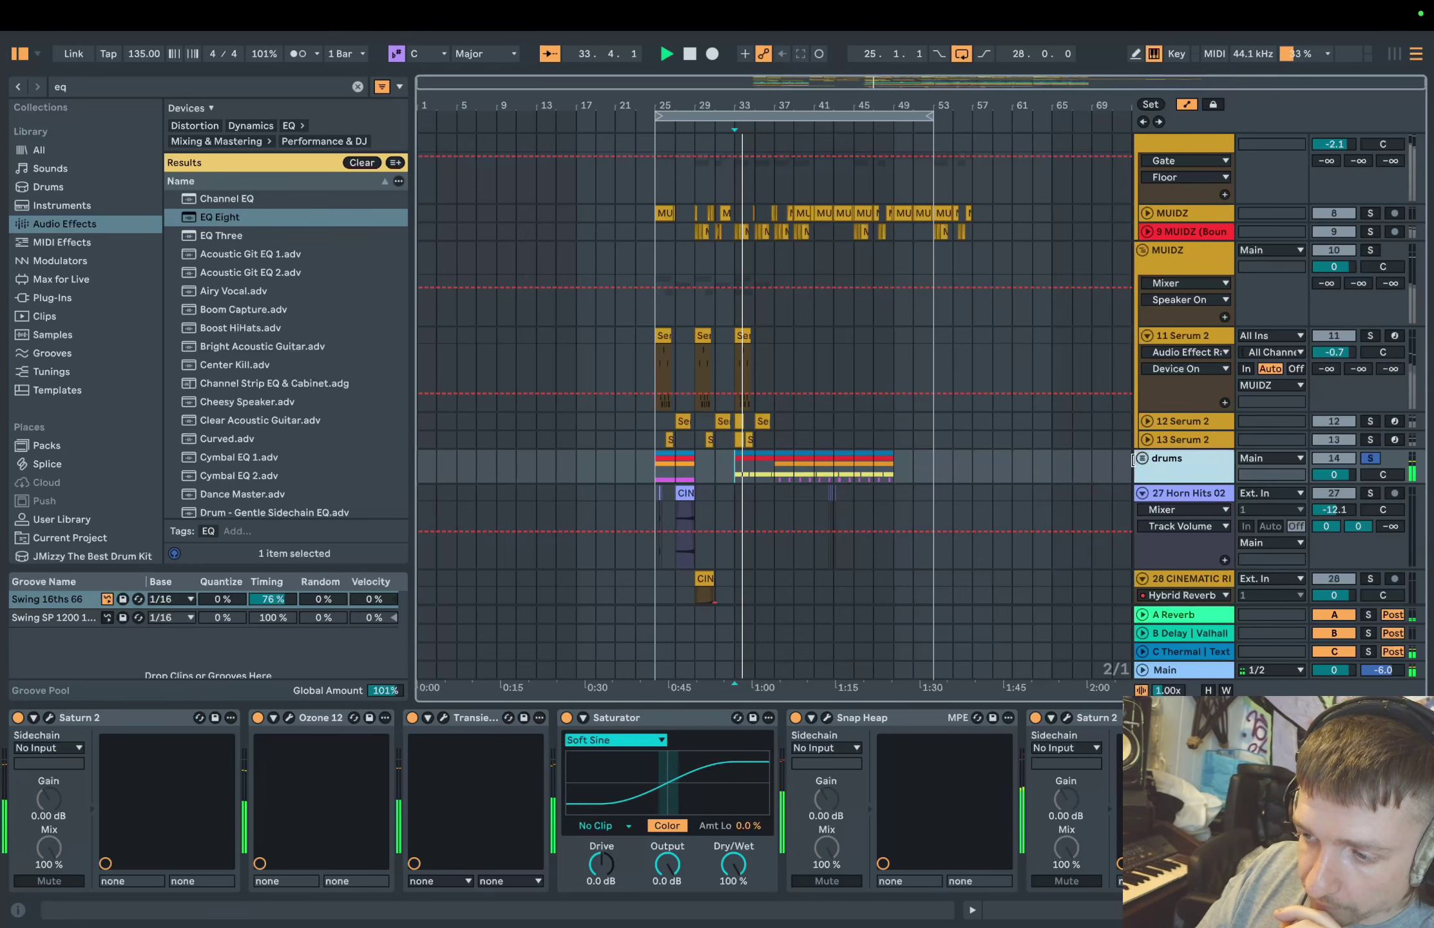
pyautogui.click(1143, 457)
pyautogui.scroll(-5, 1350, 331)
pyautogui.click(1349, 331)
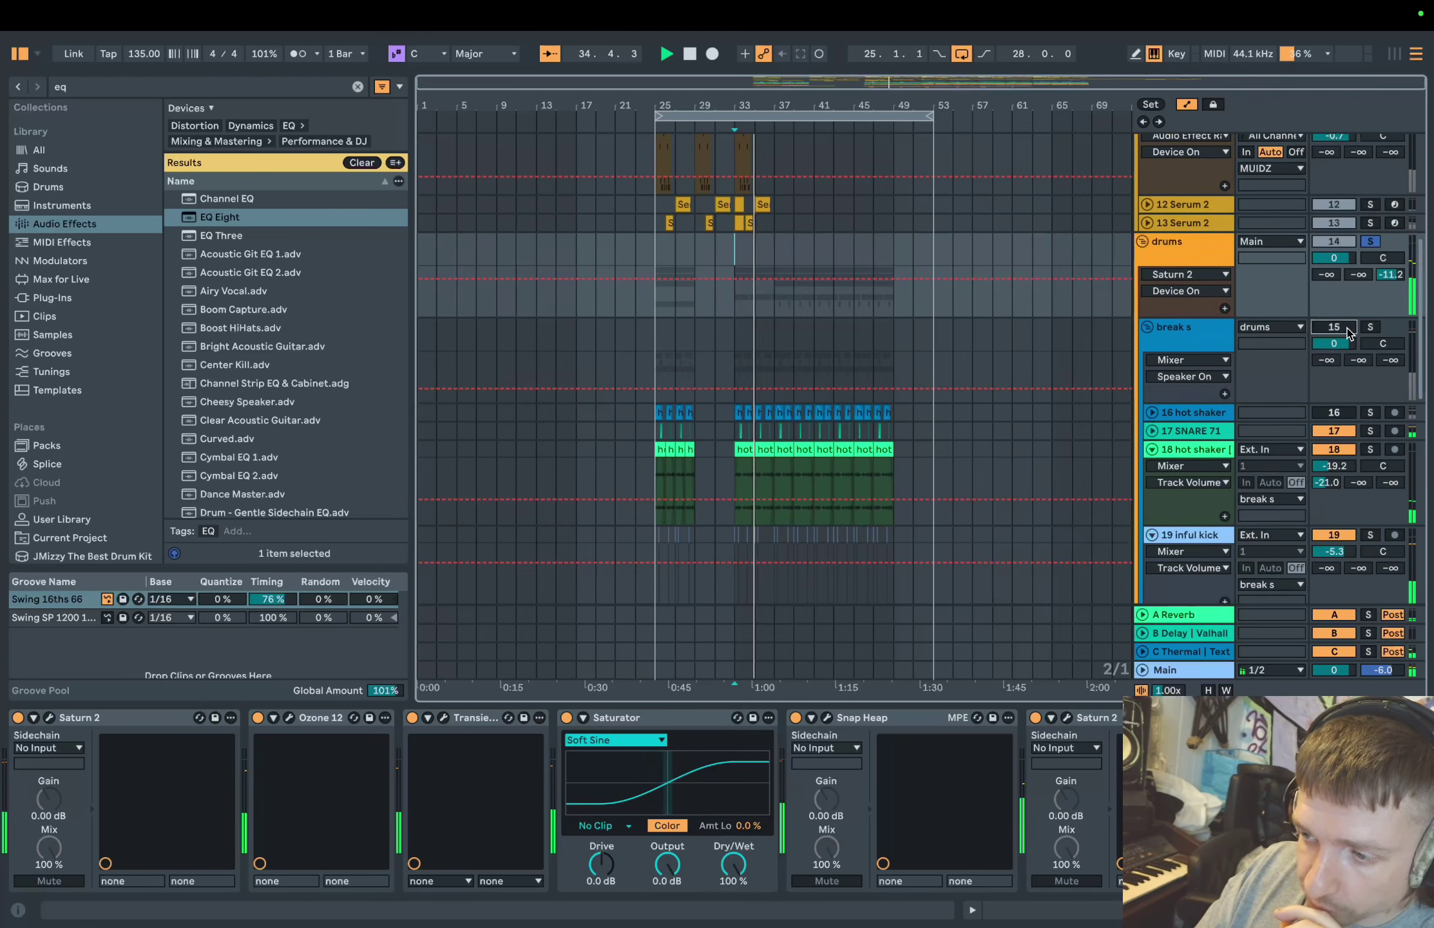
# Unfold track 25 Srm in the ks group and audition its clip at 43.3.1
pyautogui.scroll(-15, 1349, 332)
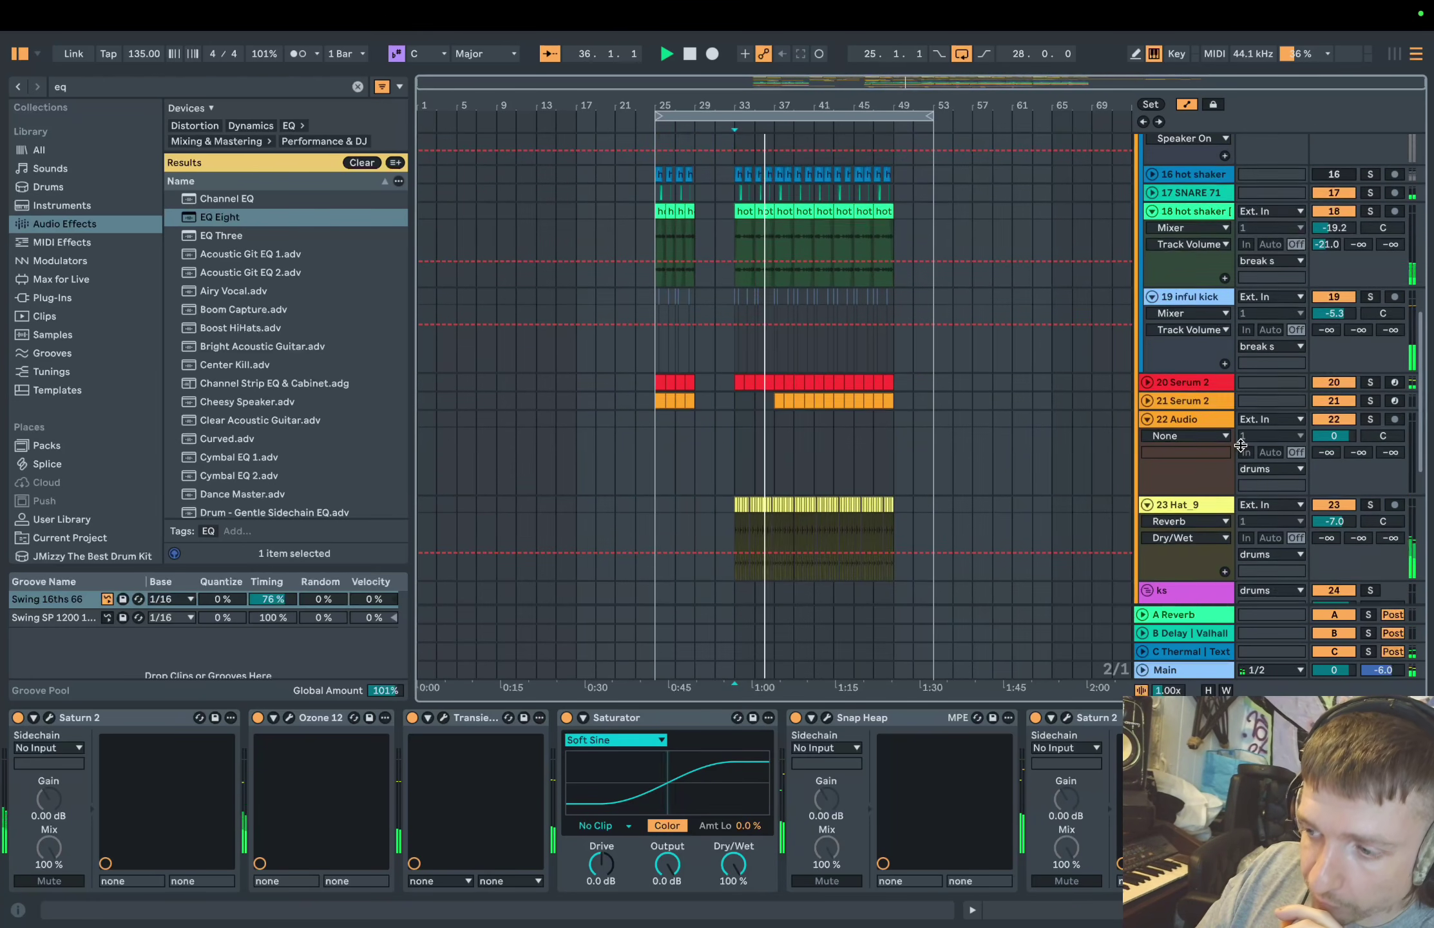
pyautogui.scroll(-1, 1240, 445)
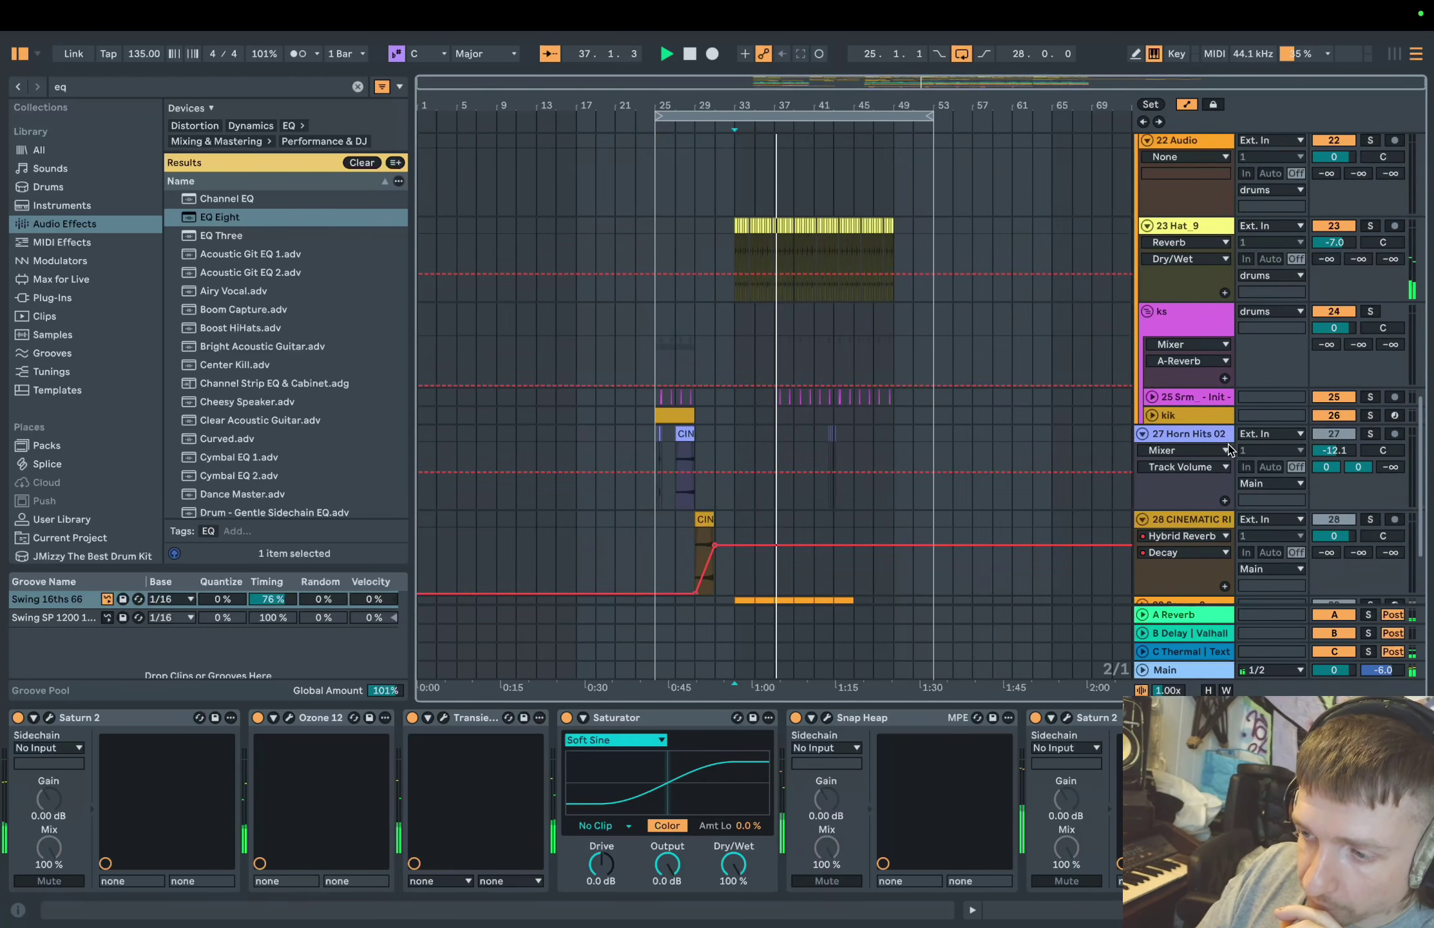
pyautogui.click(1154, 398)
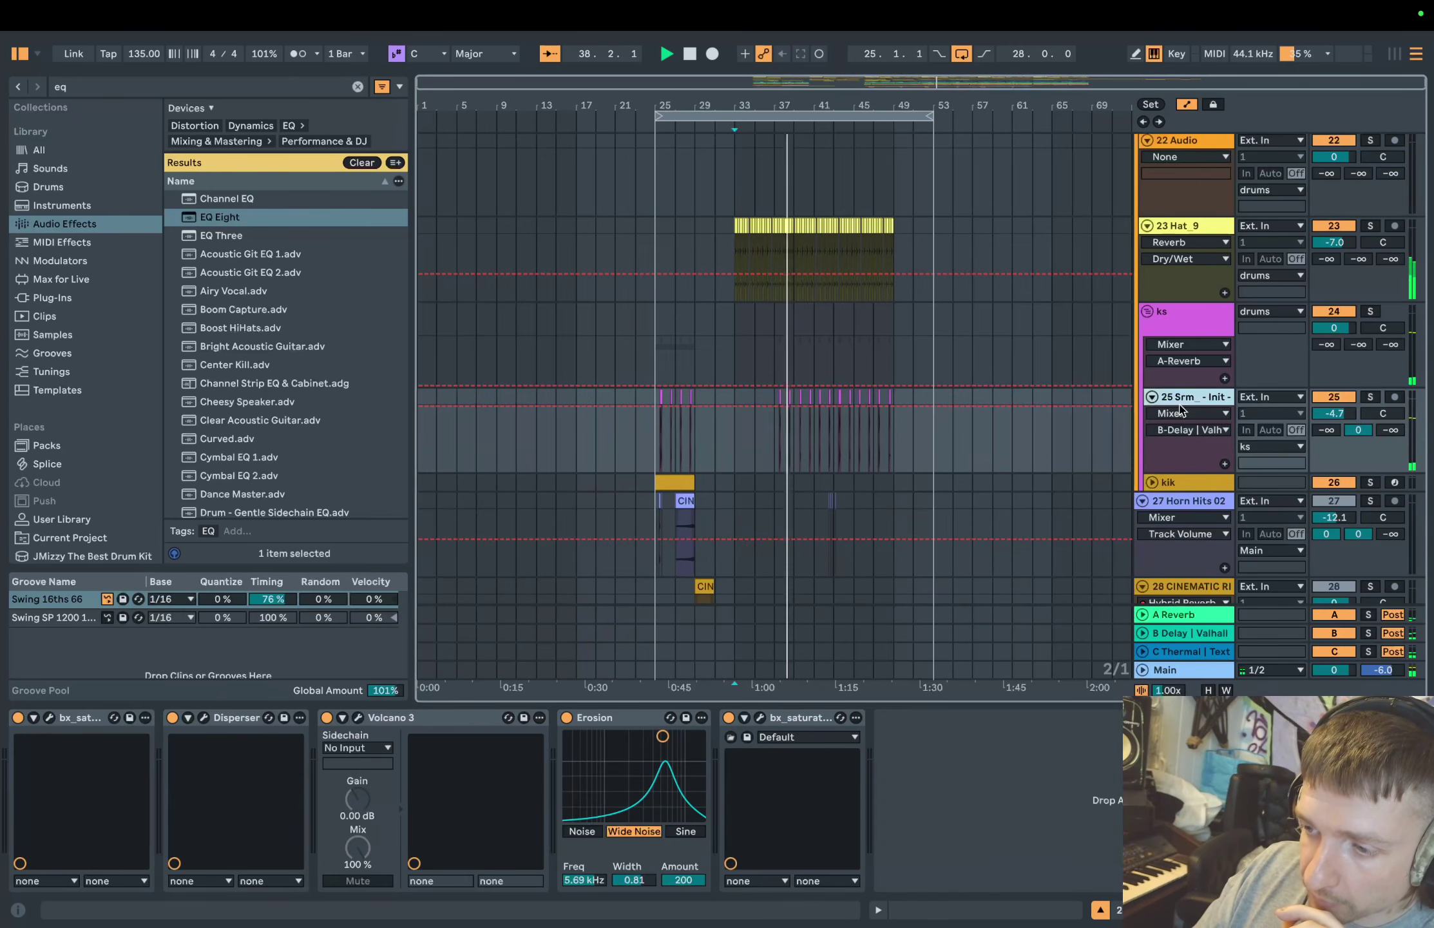
pyautogui.scroll(10, 841, 432)
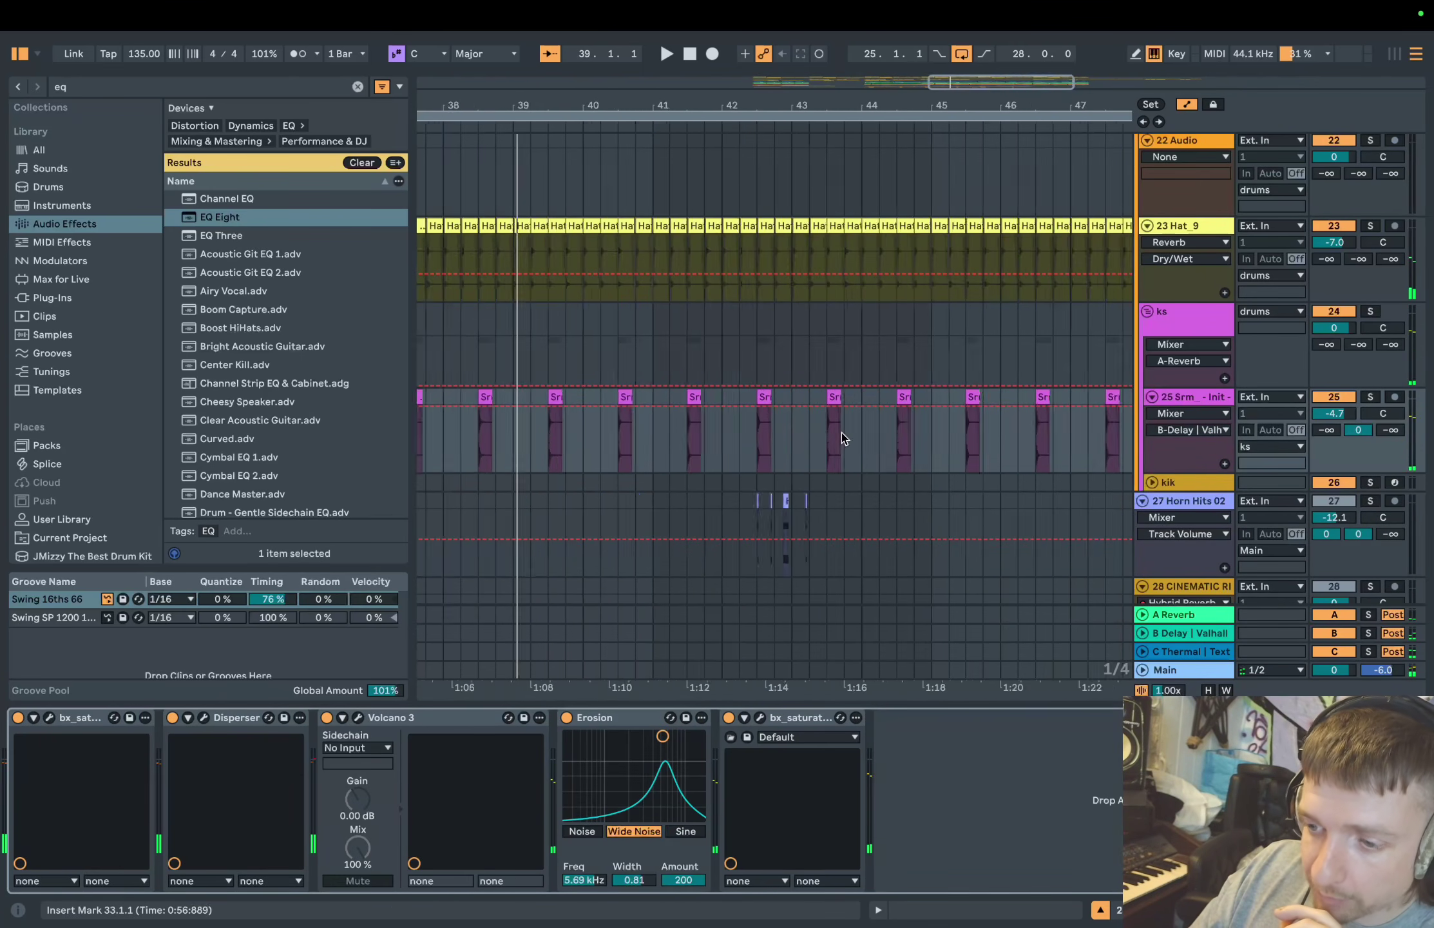
pyautogui.click(796, 396)
pyautogui.scroll(2, 795, 395)
pyautogui.scroll(-8, 796, 395)
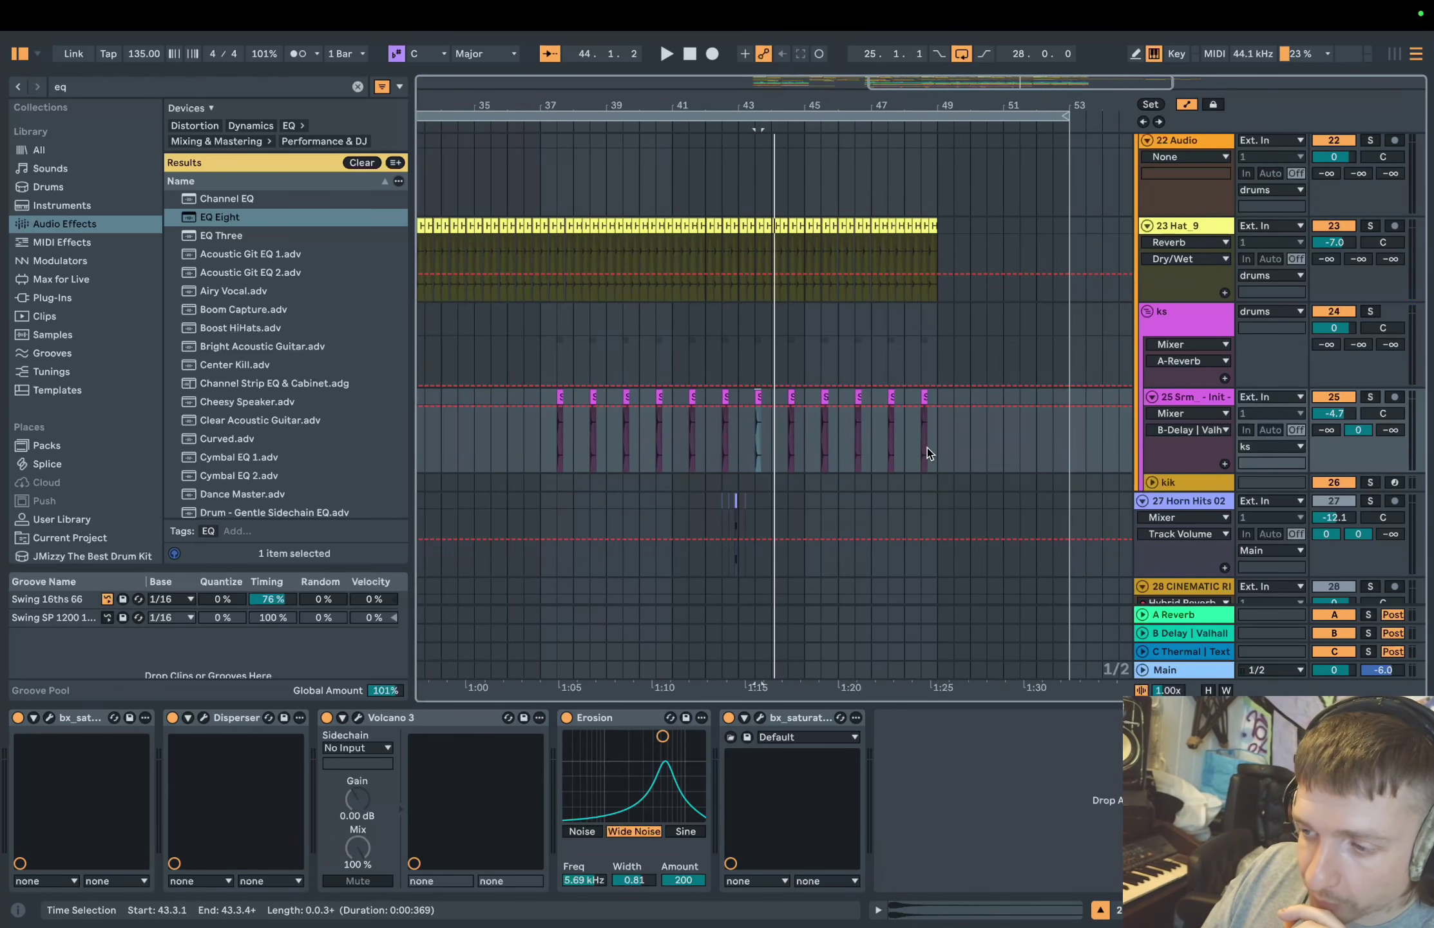
# Unfold the kik track, arm it for playing, and open its Serum 2 synth
pyautogui.scroll(-5, 926, 448)
pyautogui.hscroll(-2, 927, 449)
pyautogui.scroll(5, 889, 509)
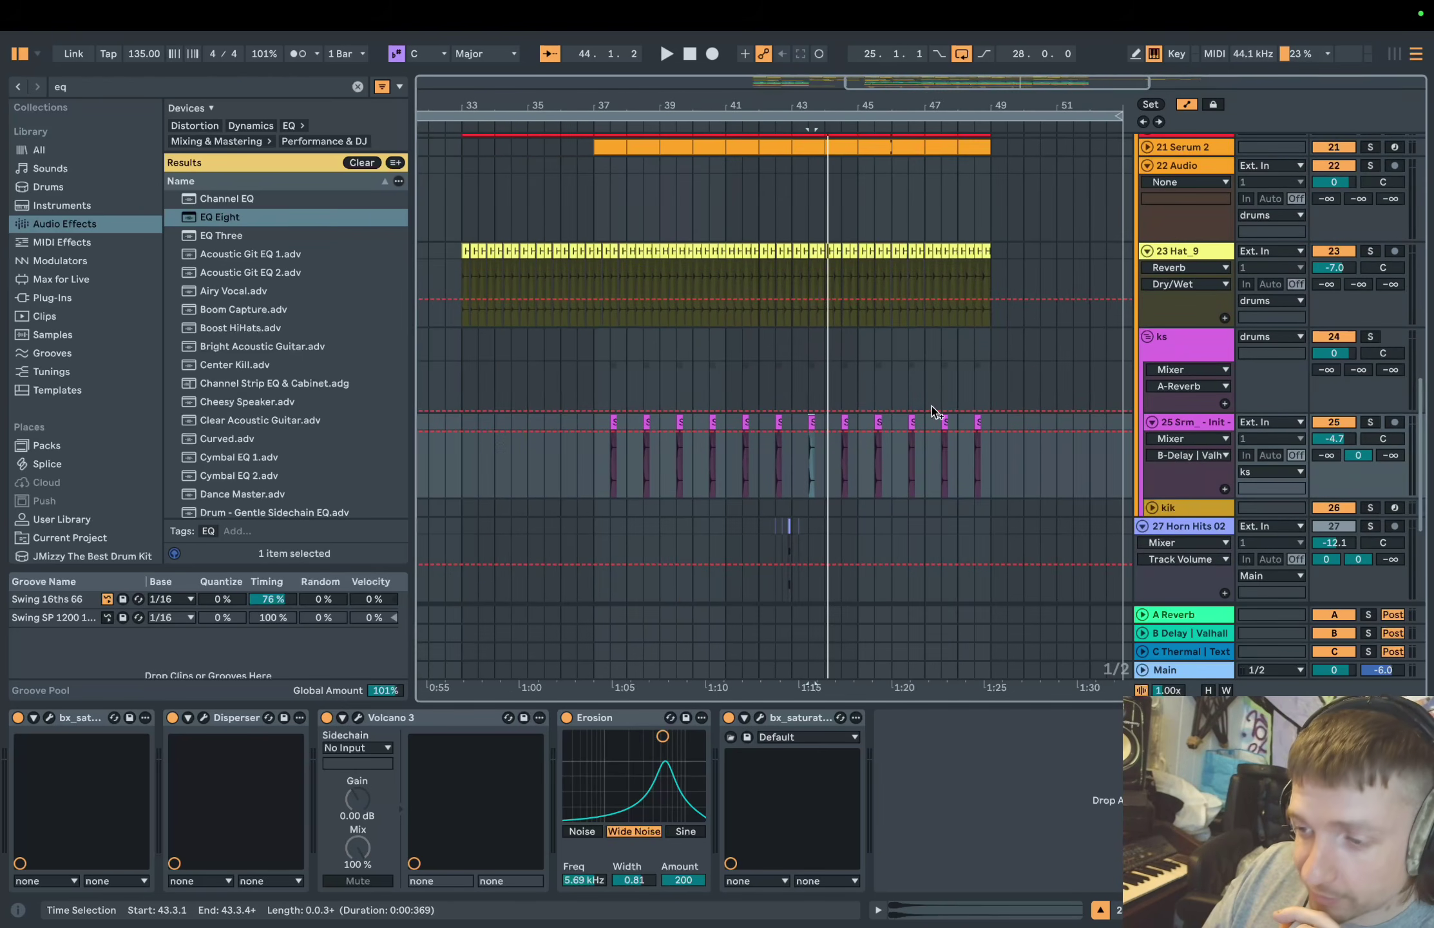
pyautogui.scroll(3, 933, 413)
pyautogui.scroll(-5, 928, 372)
pyautogui.hscroll(-1, 928, 372)
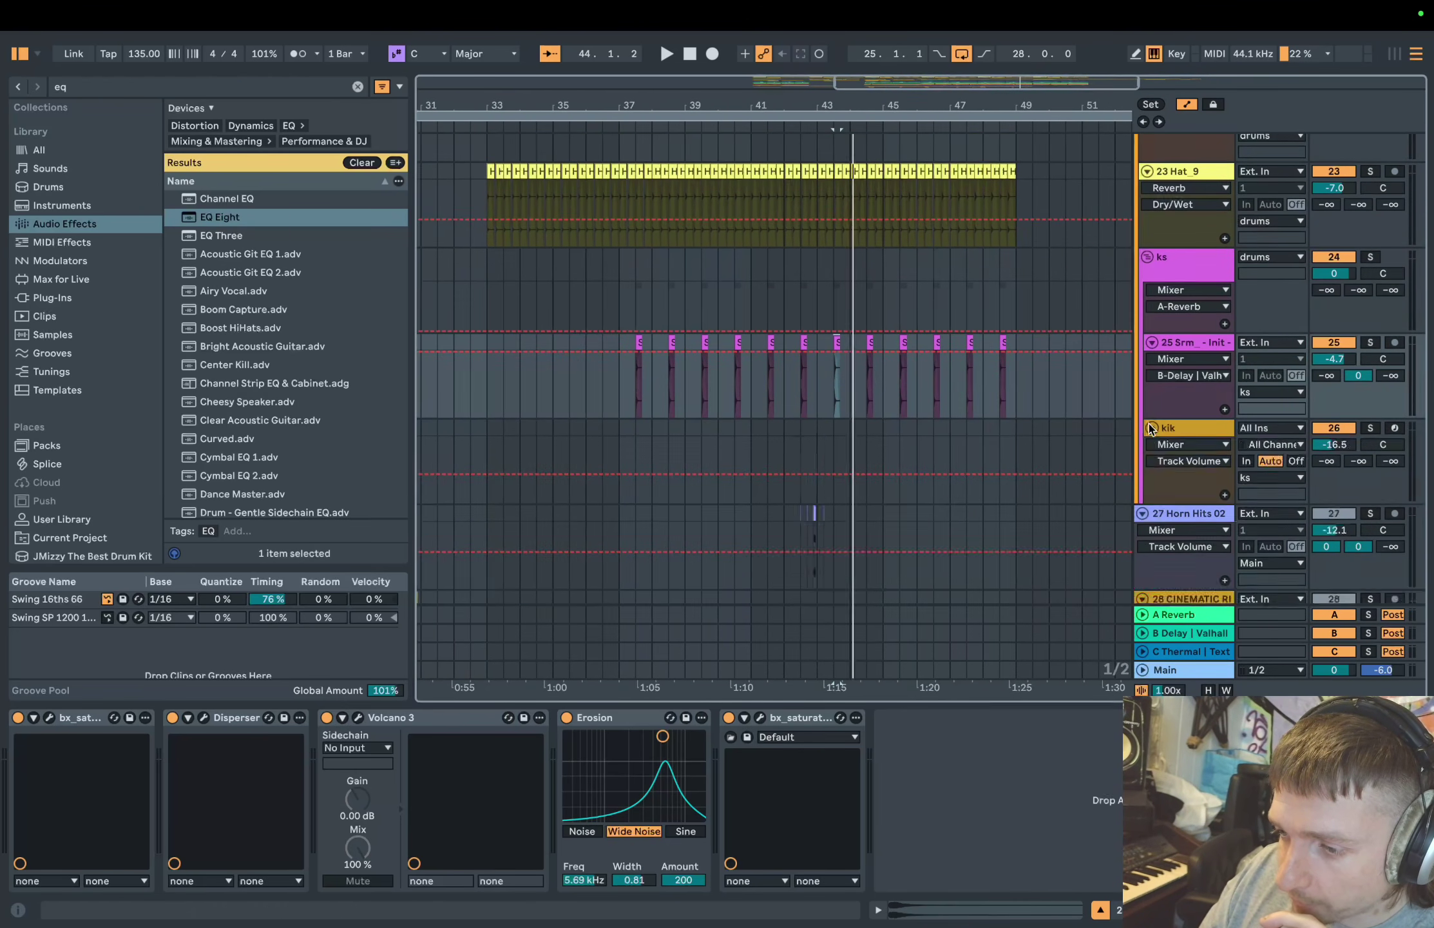
pyautogui.click(1153, 427)
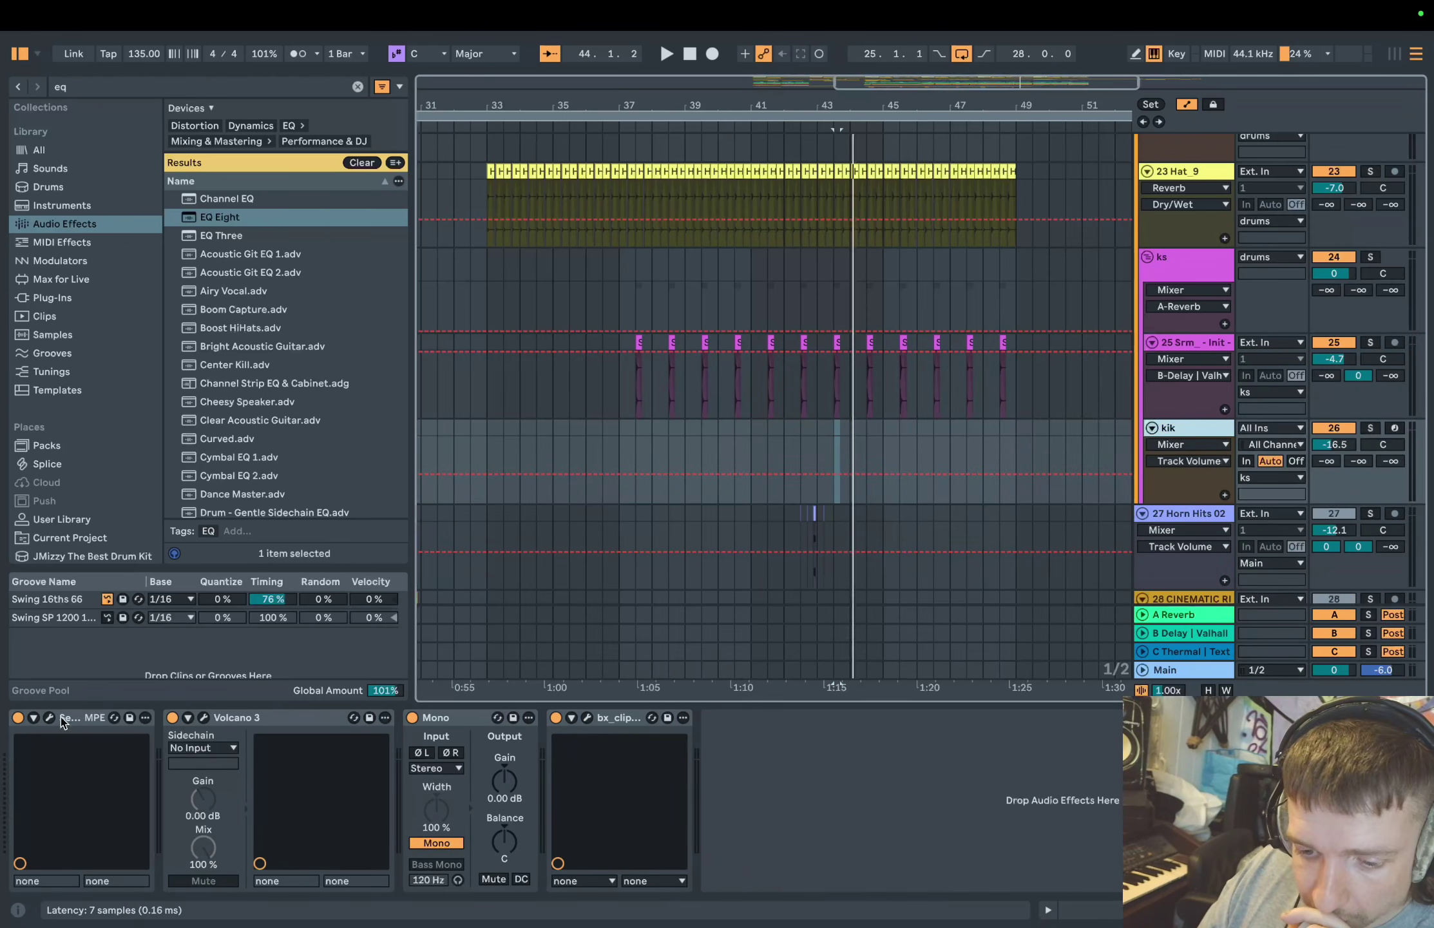
pyautogui.click(1395, 429)
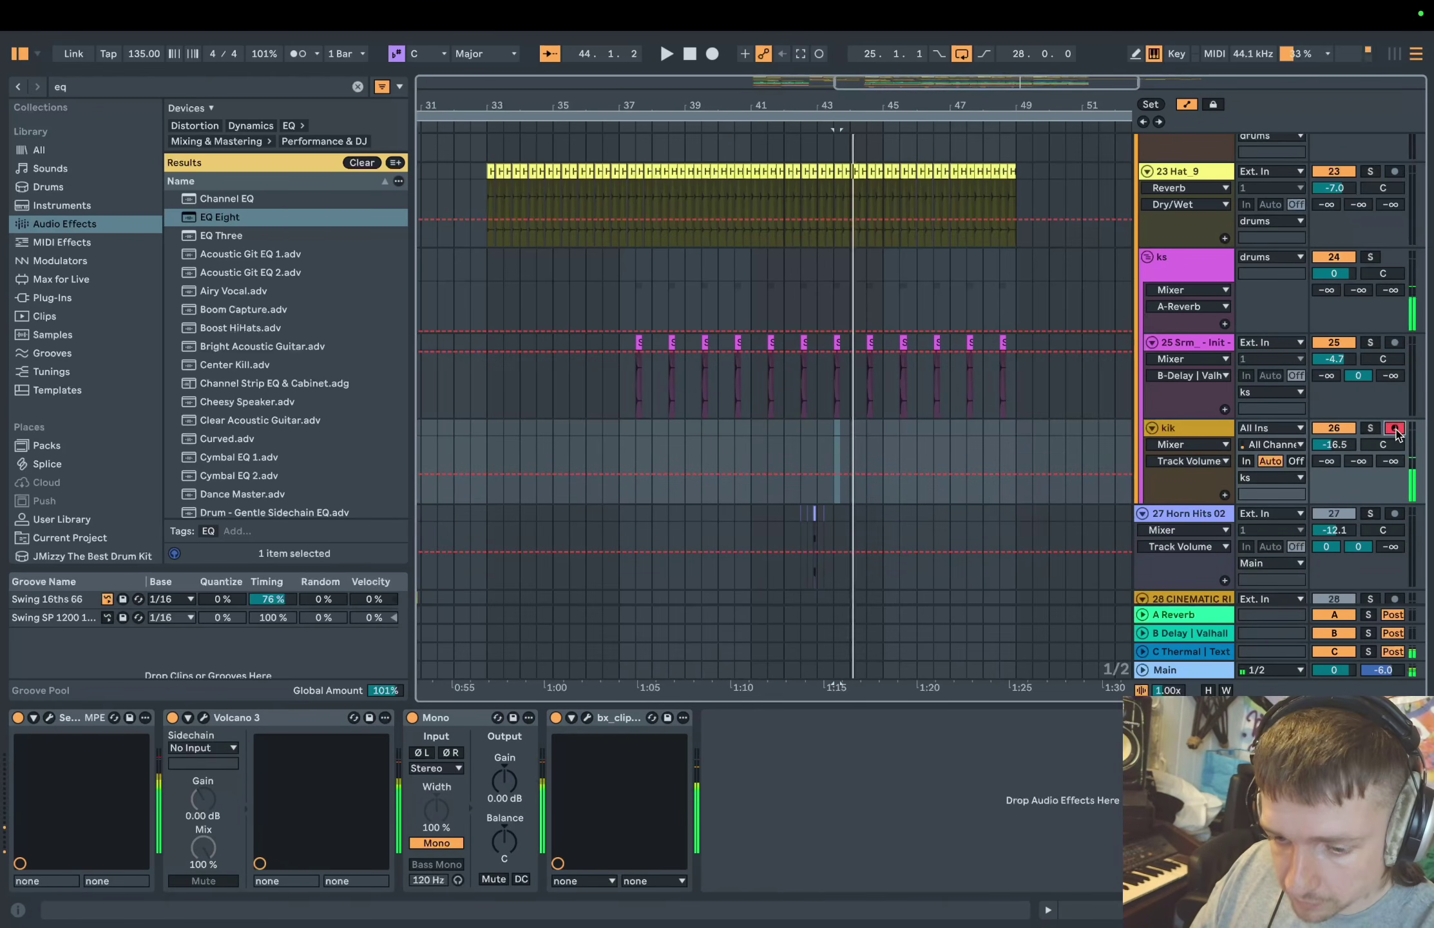
pyautogui.click(49, 718)
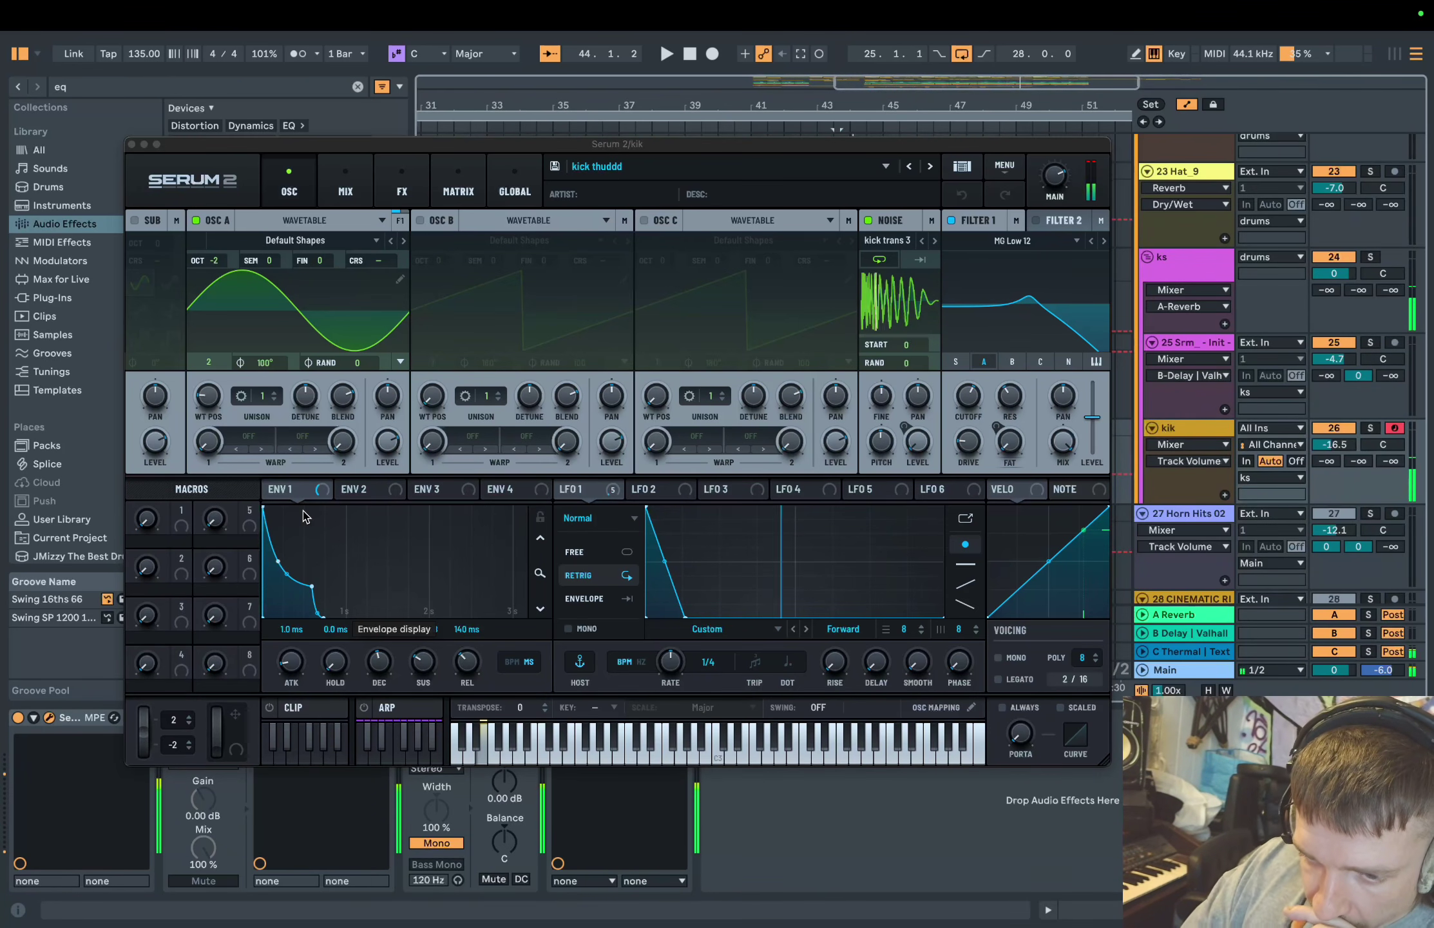
# Review LFO 1's matrix assignments and stretch its falling ramp to end a little before the middle of the cycle
pyautogui.click(628, 491)
pyautogui.click(615, 491)
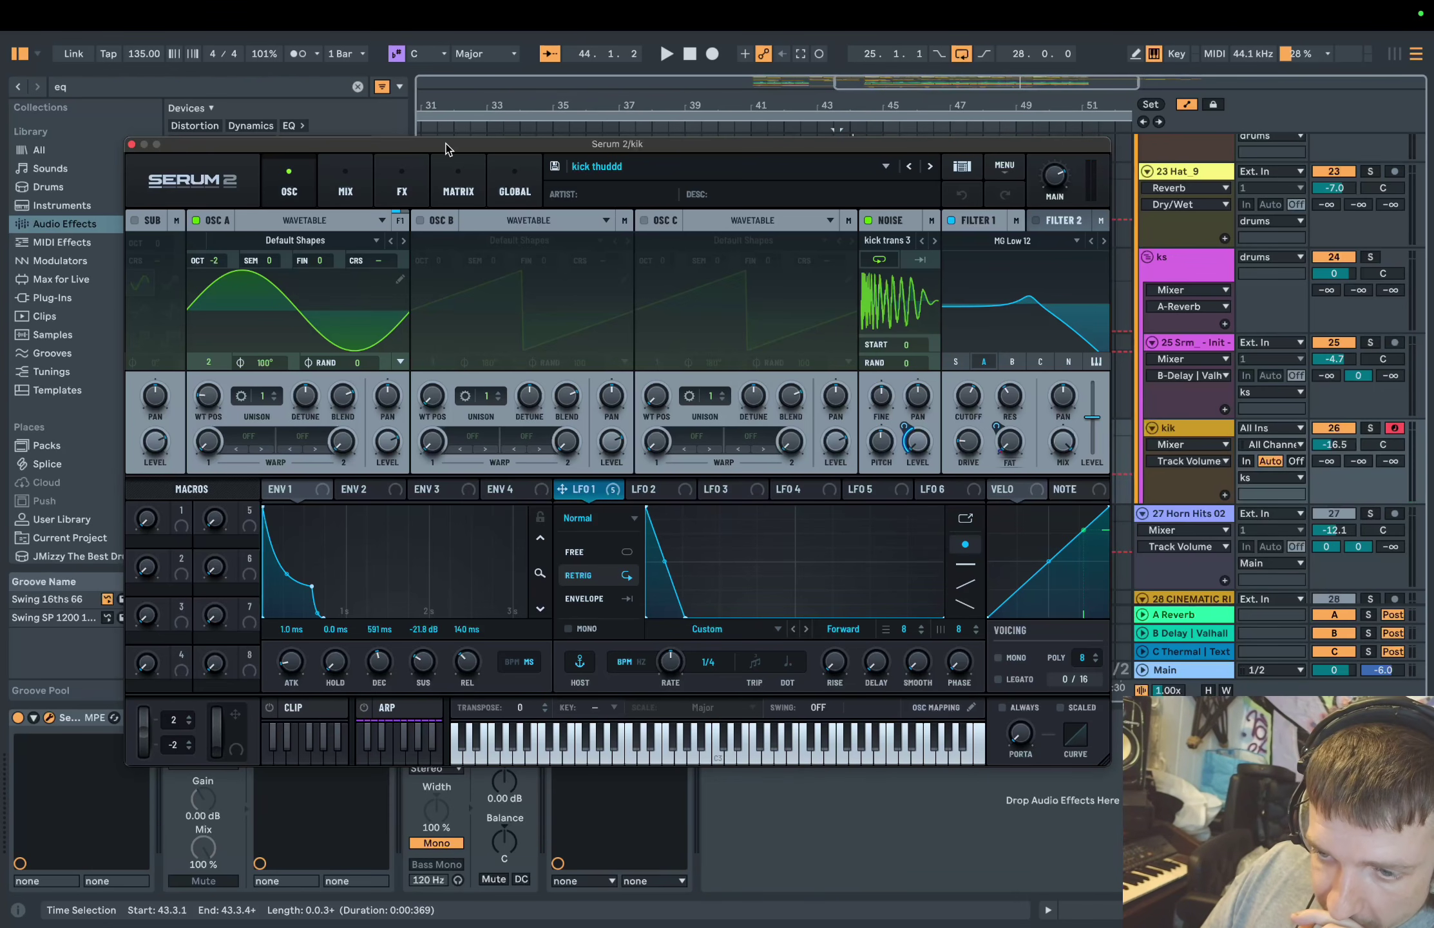
pyautogui.click(458, 183)
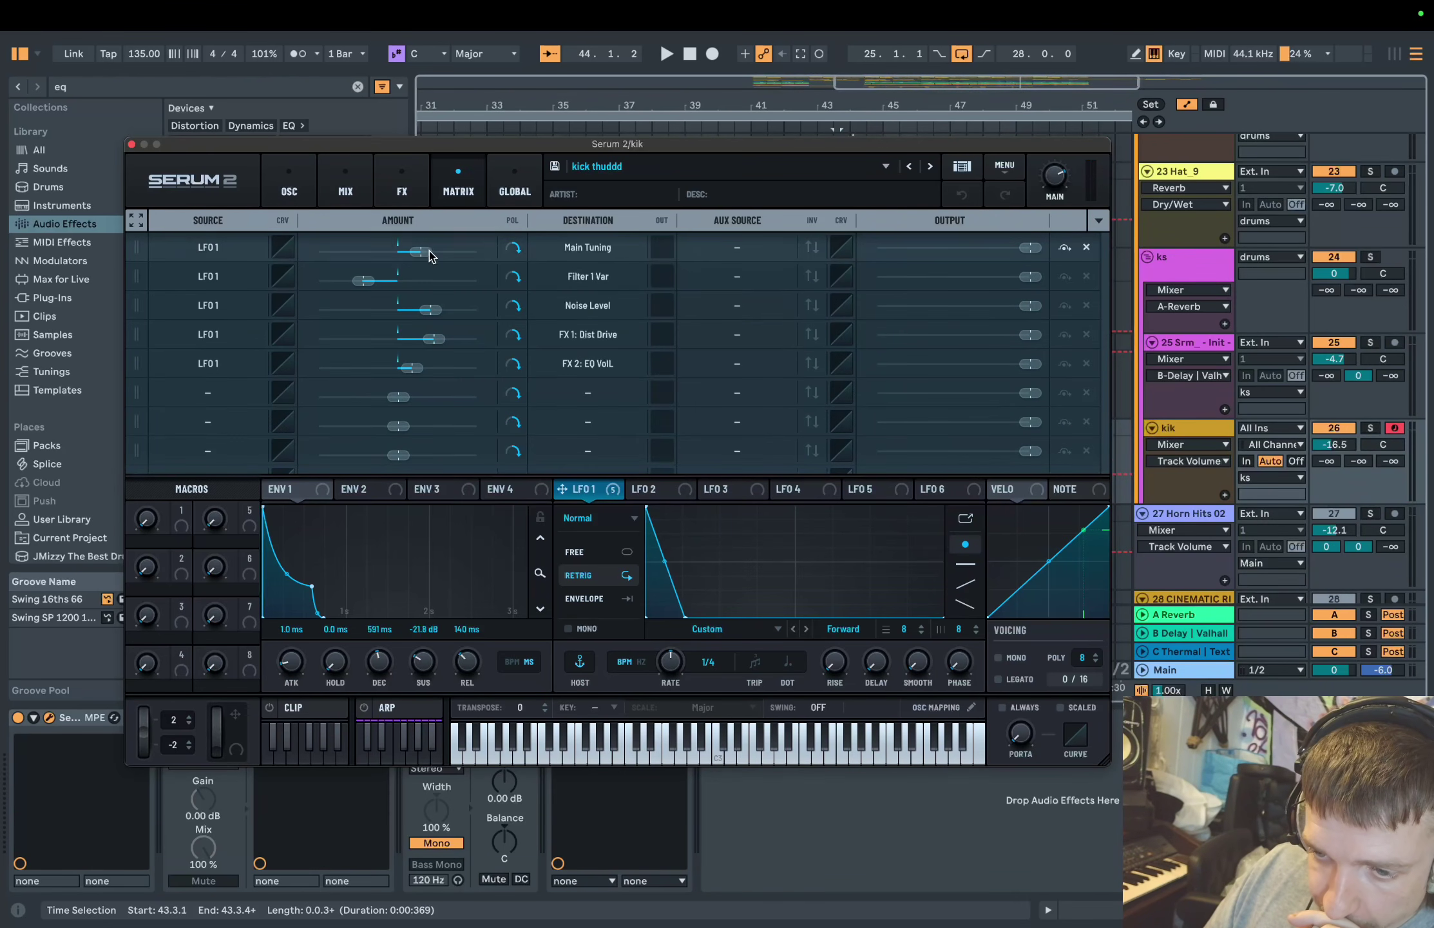
pyautogui.moveTo(427, 251); pyautogui.dragTo(428, 251)
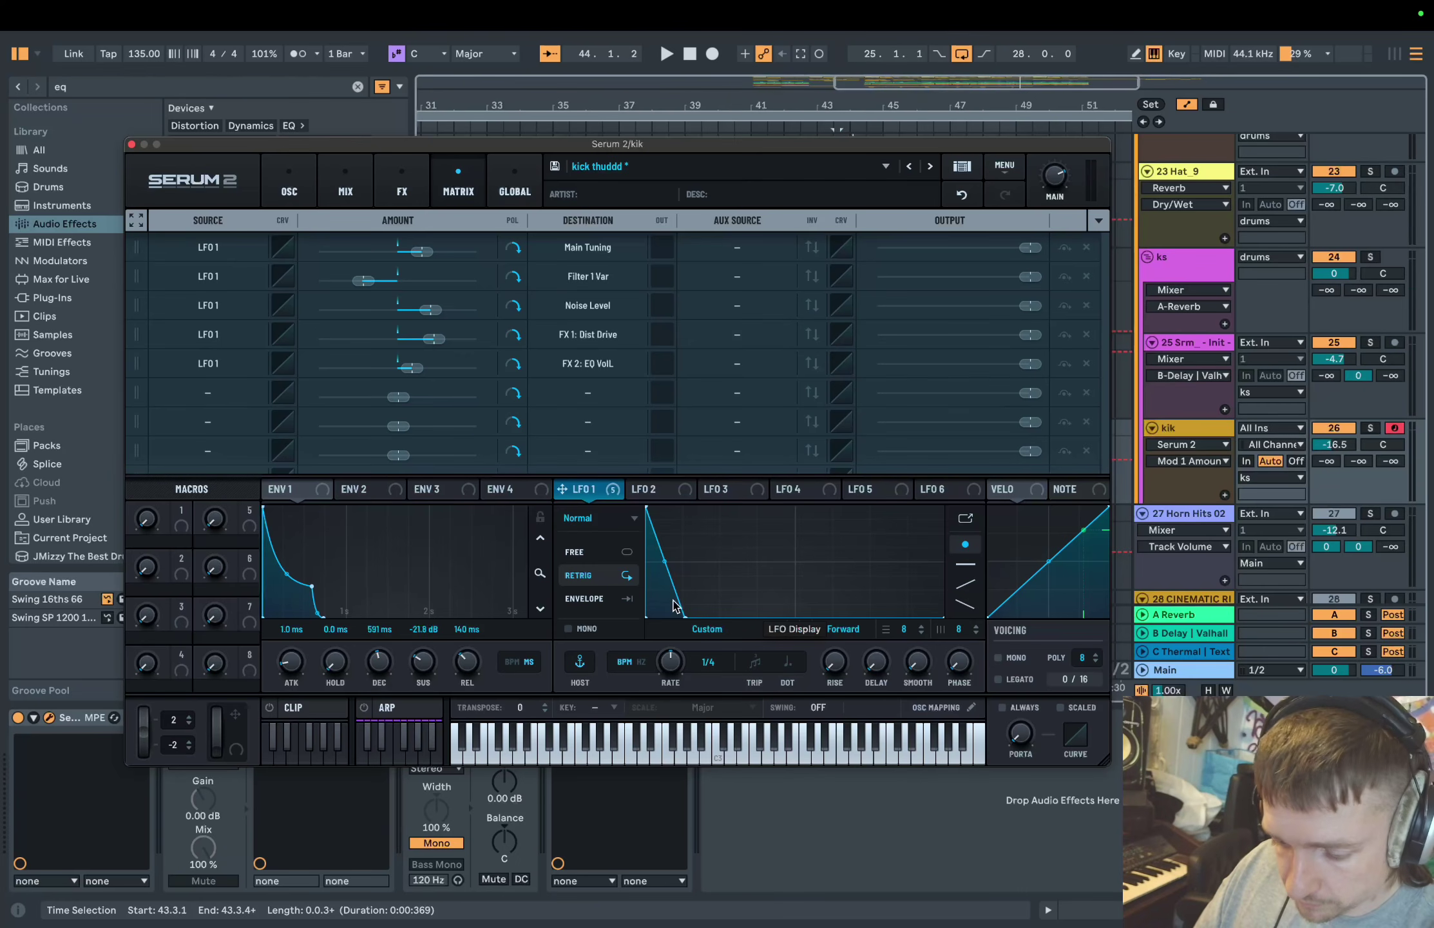
pyautogui.moveTo(673, 606); pyautogui.dragTo(770, 622)
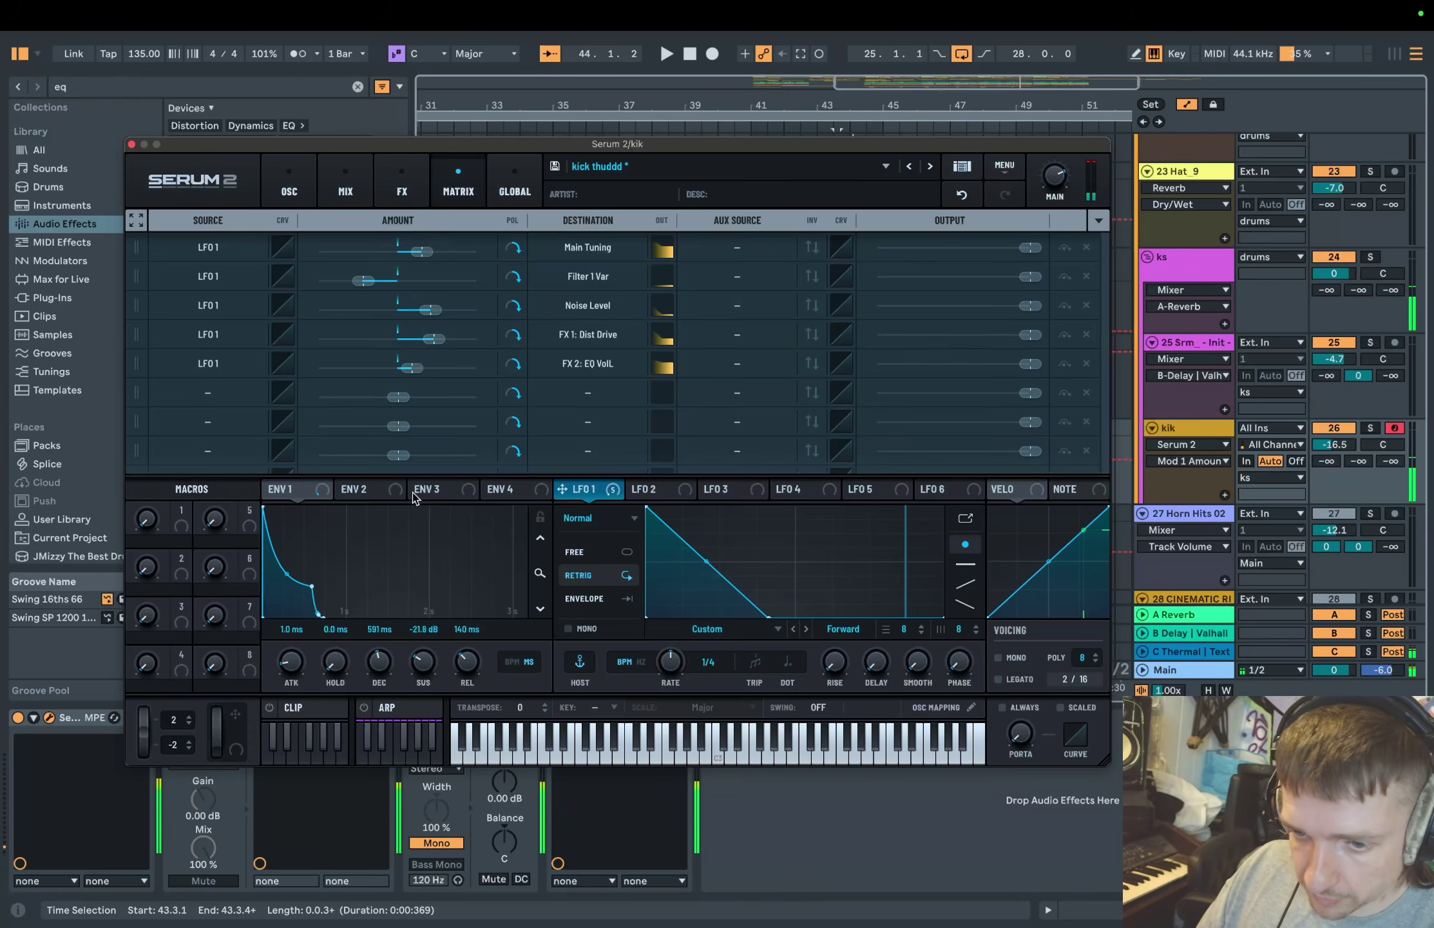
# Try oscillator A at octave 0 and set its octave to -3
pyautogui.click(292, 186)
pyautogui.click(213, 260)
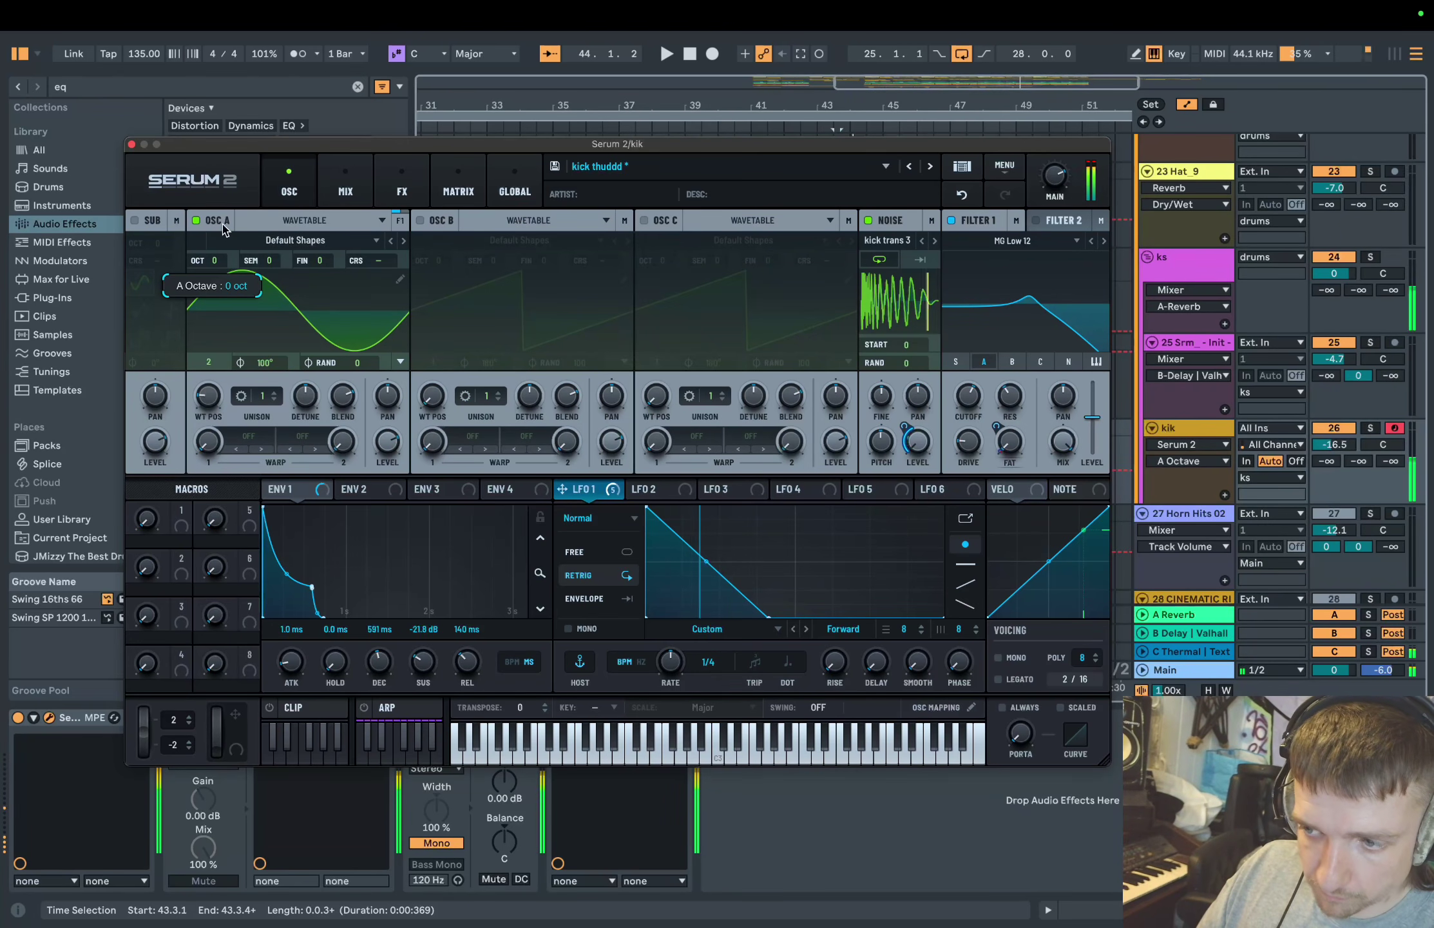
pyautogui.moveTo(215, 260); pyautogui.dragTo(215, 283)
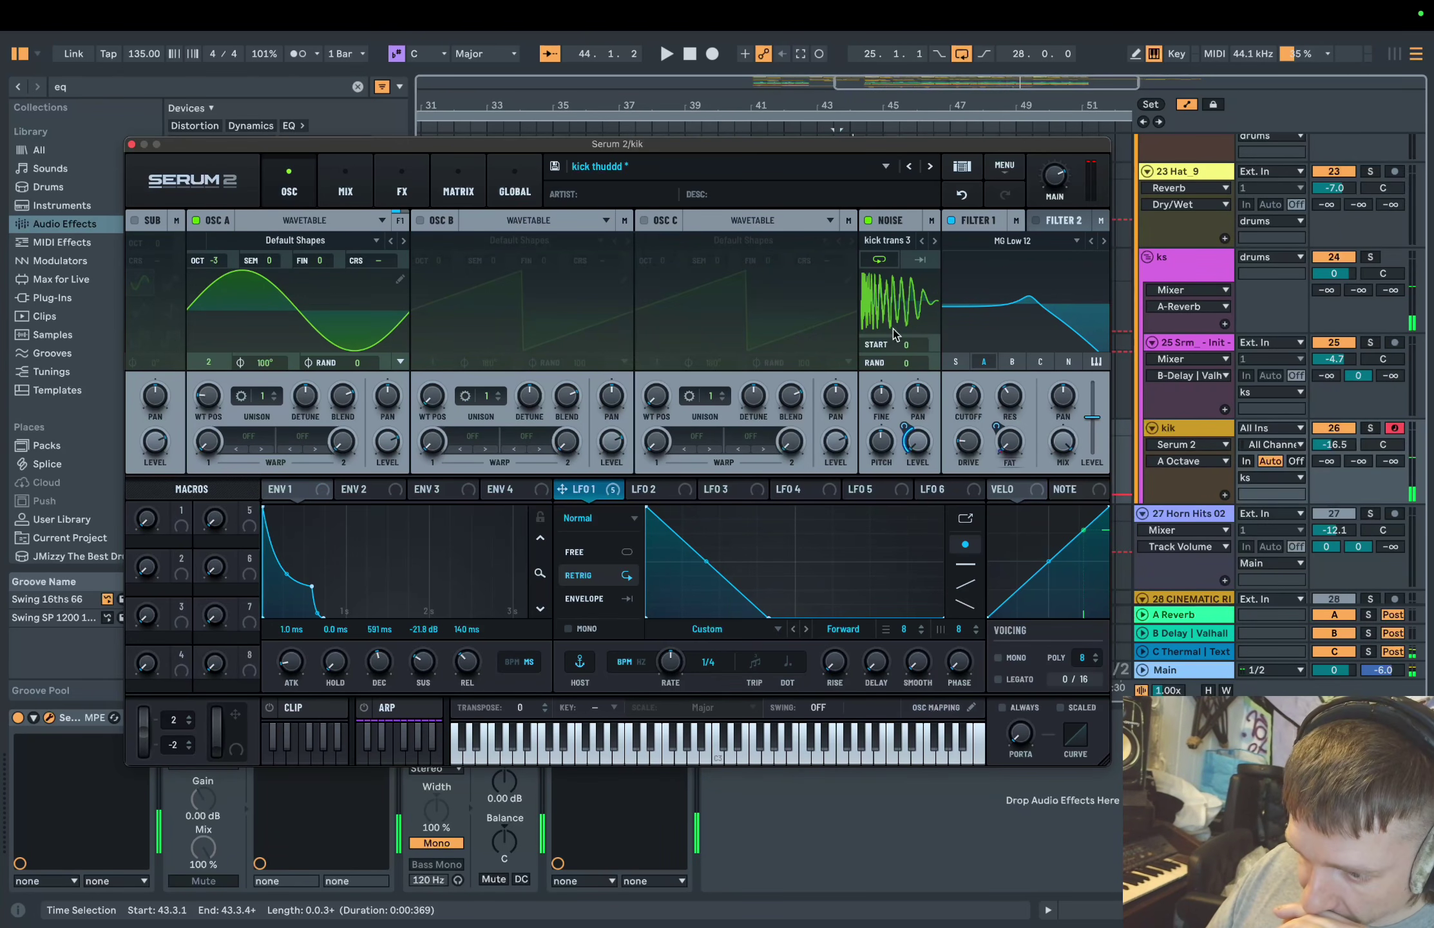
# Browse the Attacks_Misc noise samples, keep kick trans 3, look over the effects chain, and close the synth
pyautogui.click(888, 240)
pyautogui.moveTo(902, 298)
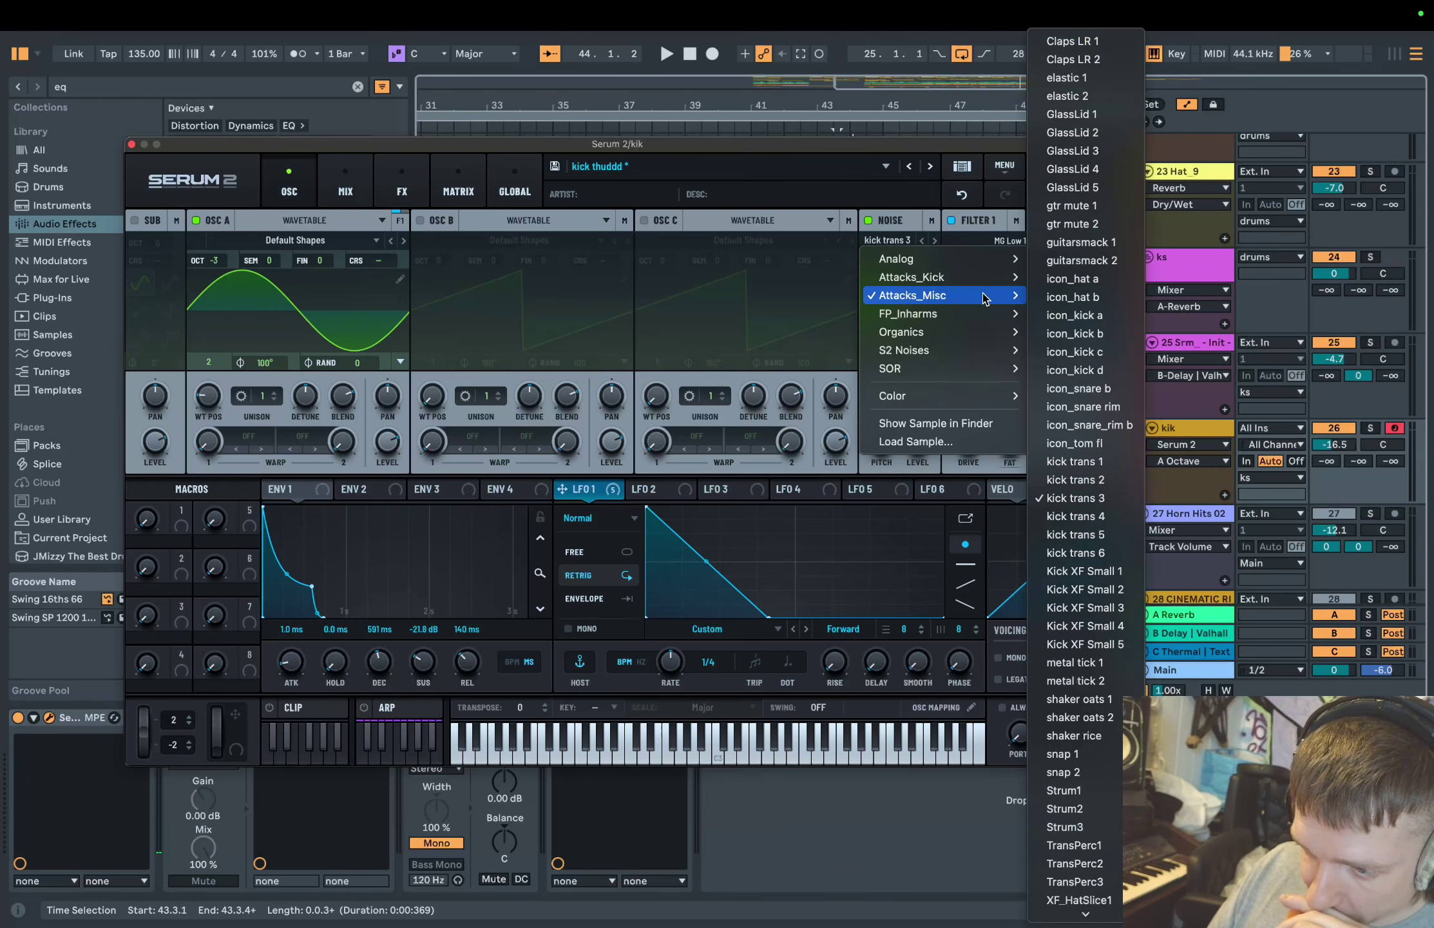
pyautogui.click(1074, 499)
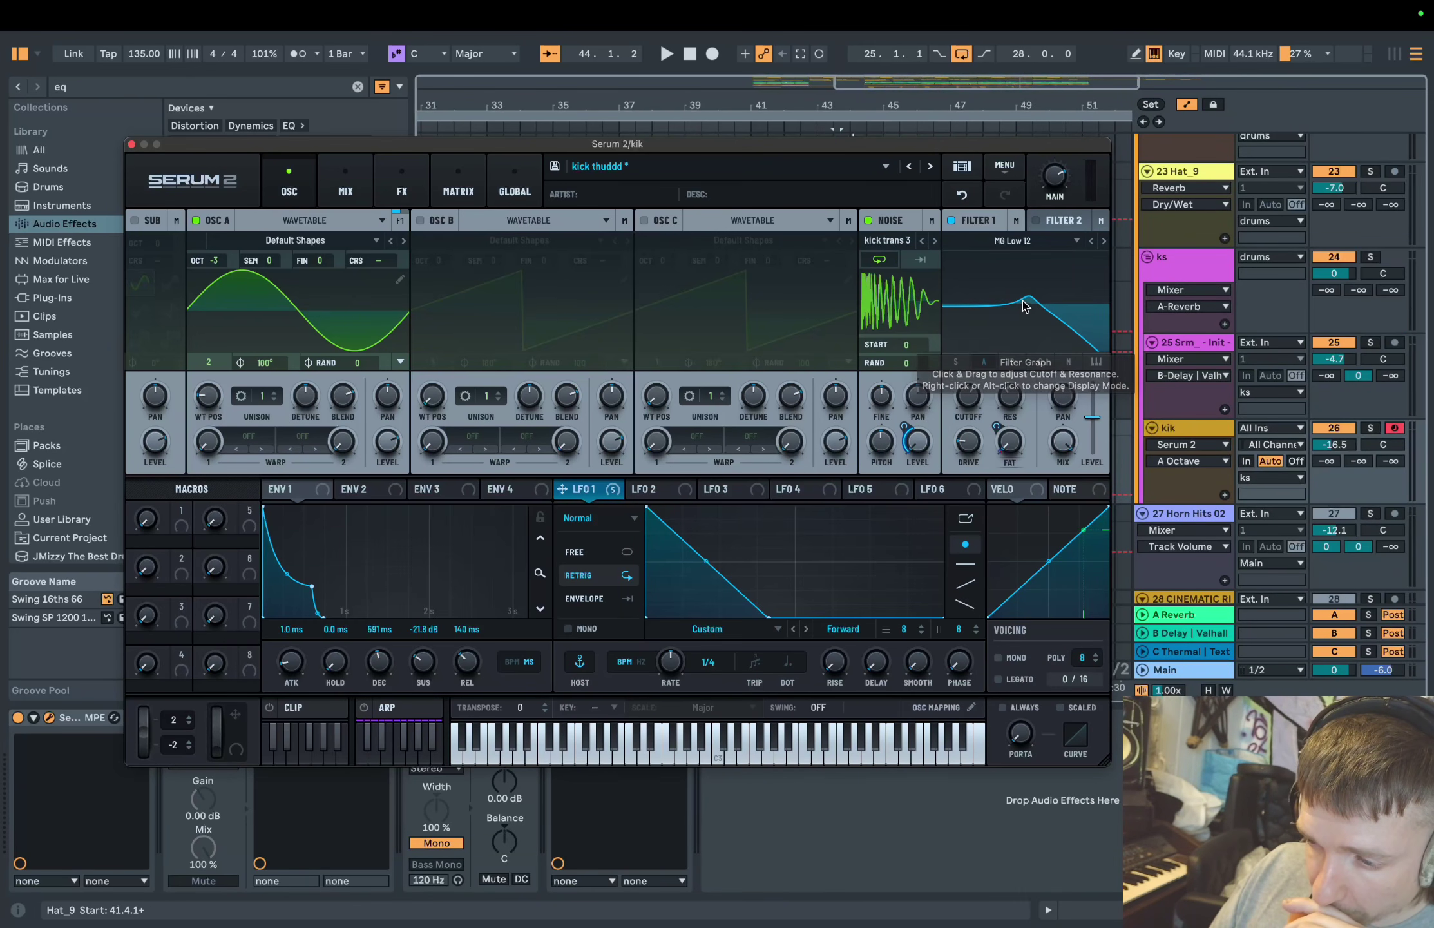
pyautogui.click(399, 181)
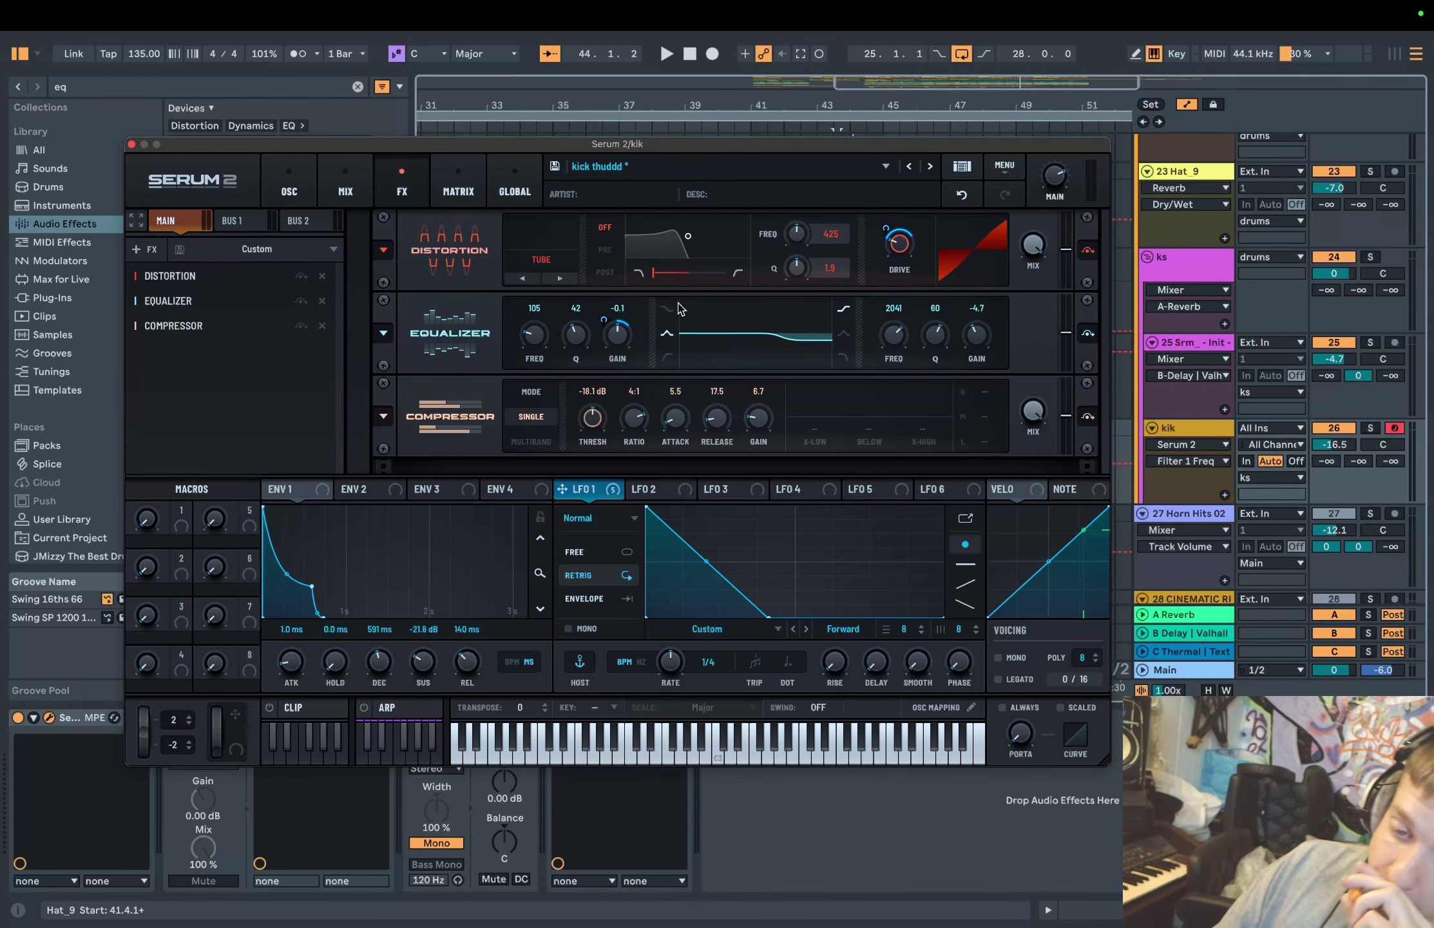
pyautogui.click(131, 144)
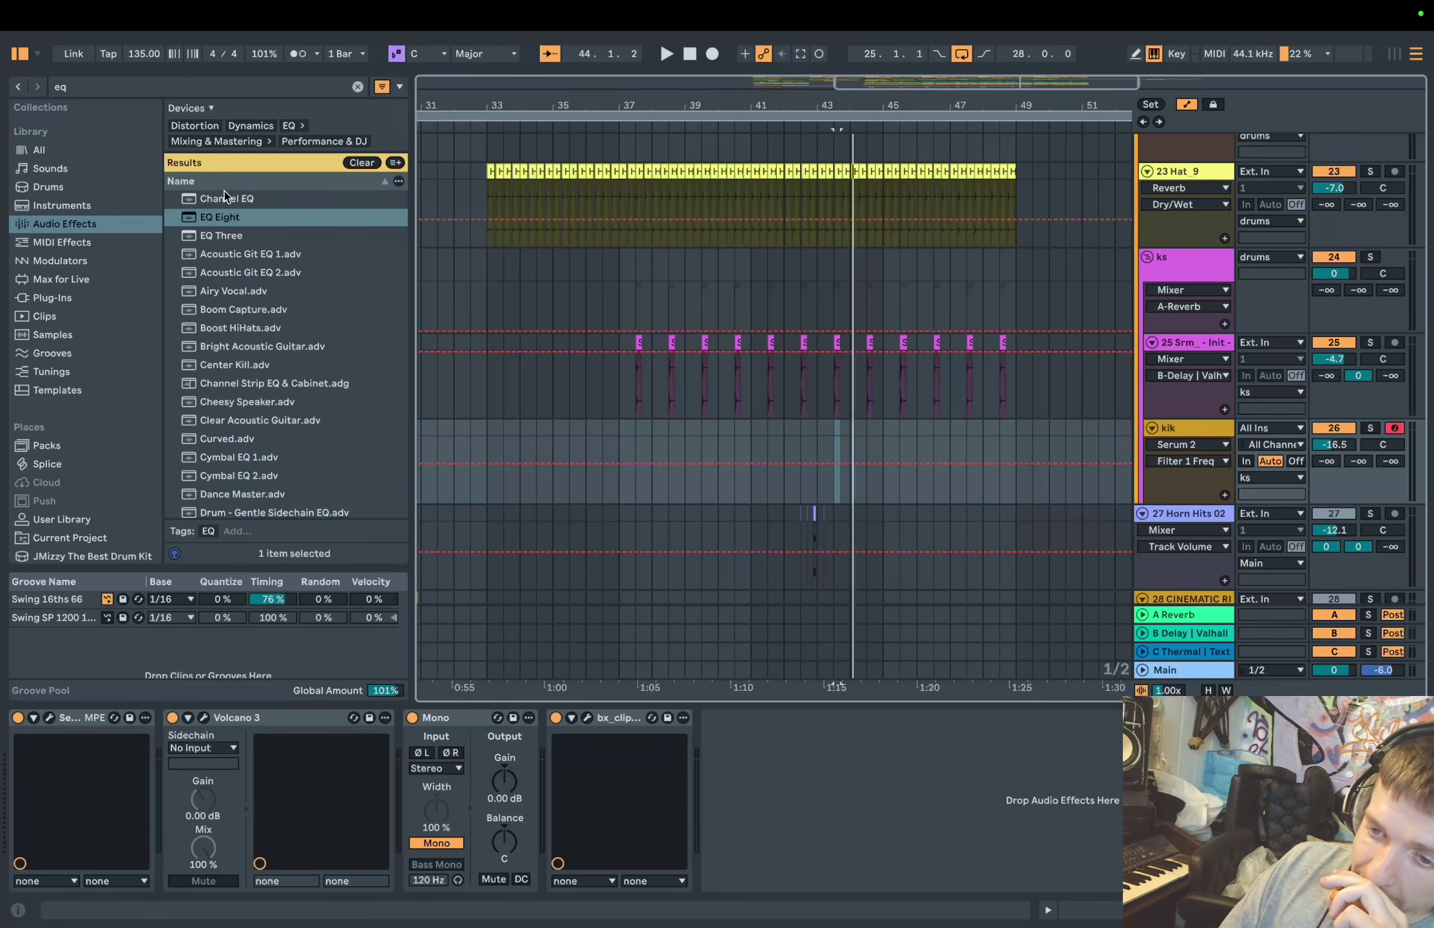